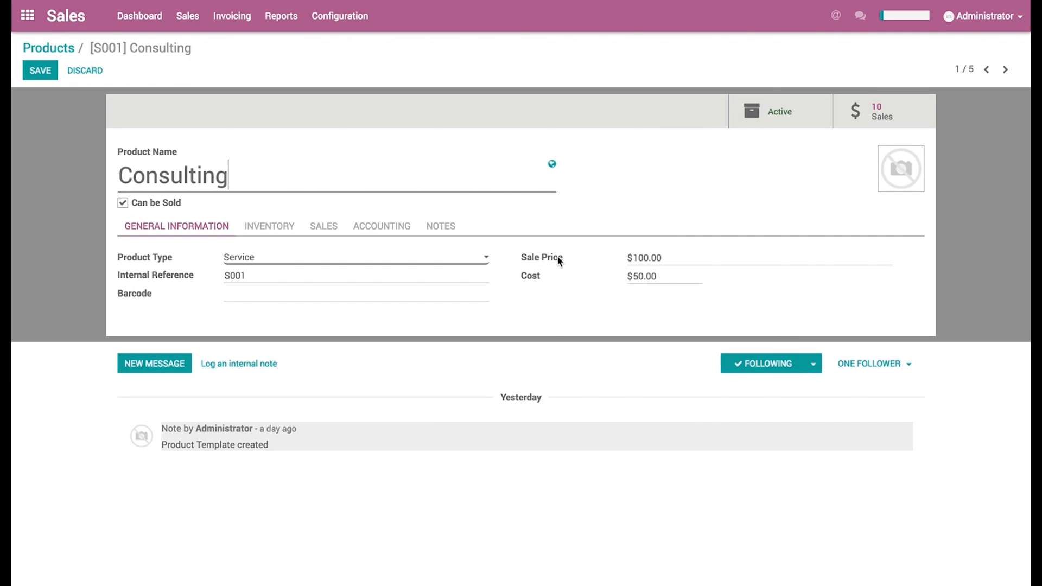
- Set the Consulting product's sale price to $150.00 and save the product
left_click(646, 255)
key("BackSpace")
key("BackSpace")
type("50")
left_click(50, 76)
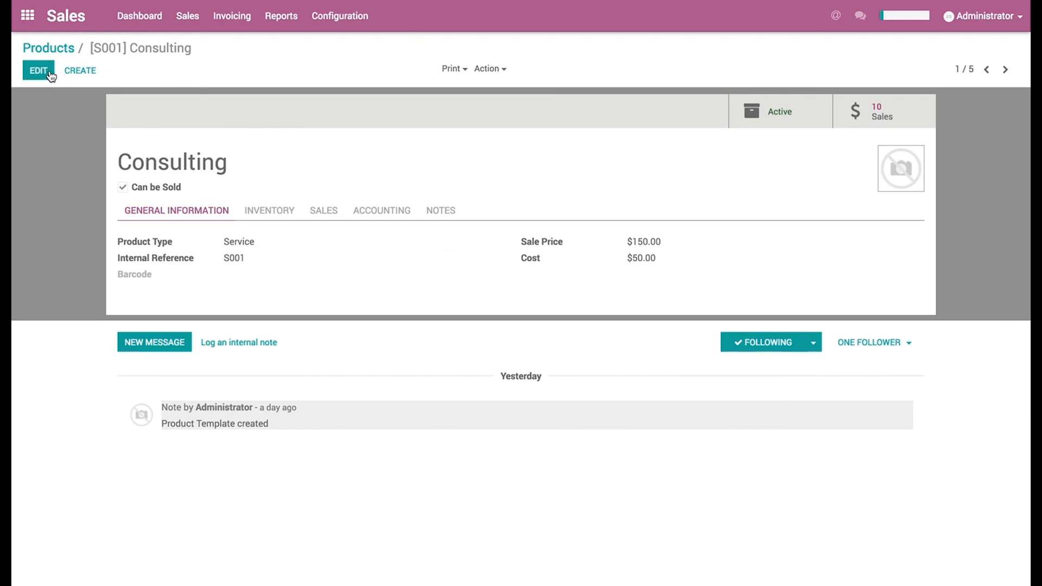
- Create a new quotation with Axelor as the customer
left_click(185, 24)
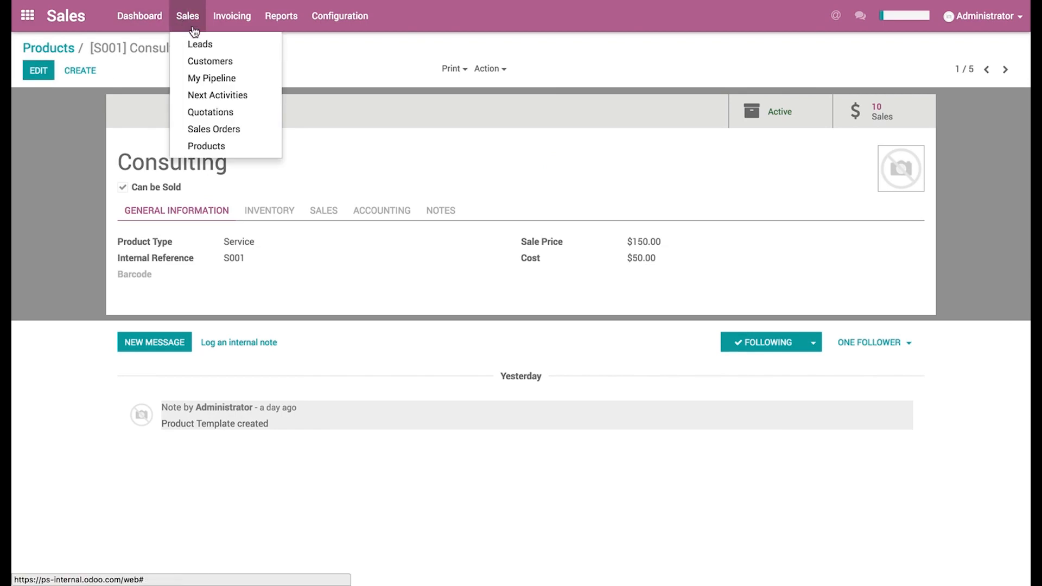
left_click(208, 109)
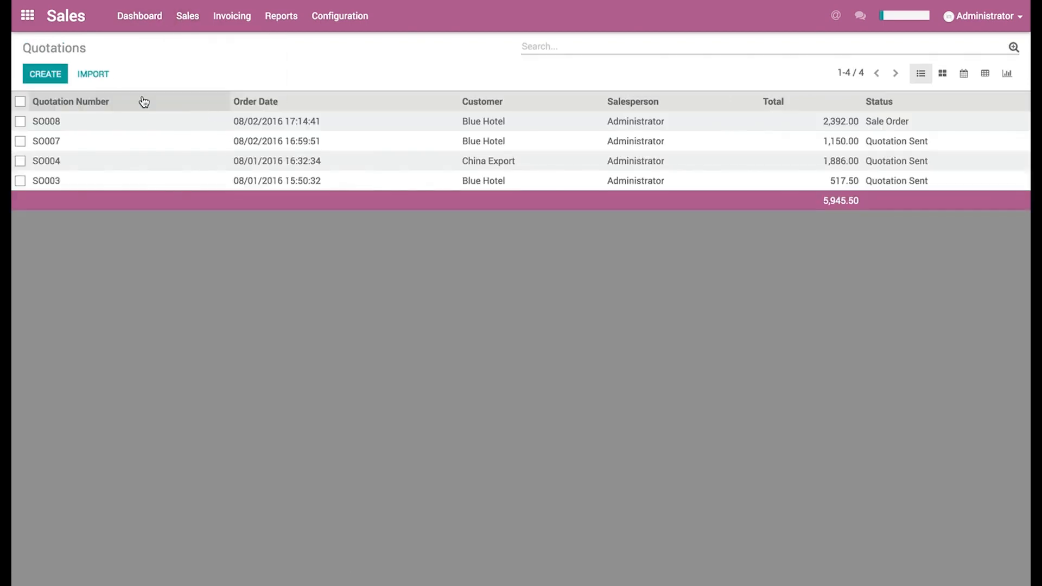
left_click(51, 74)
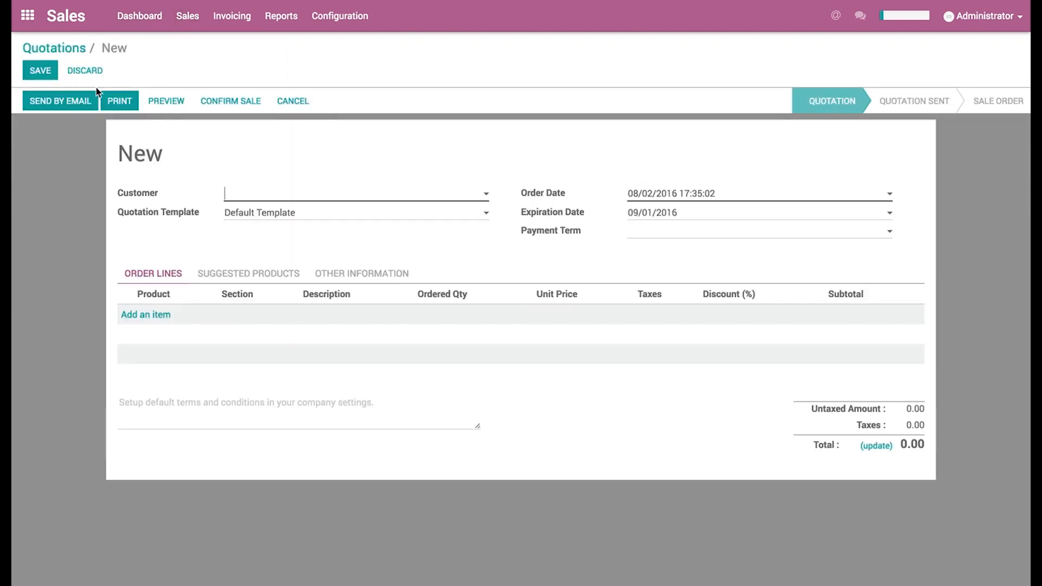
left_click(481, 197)
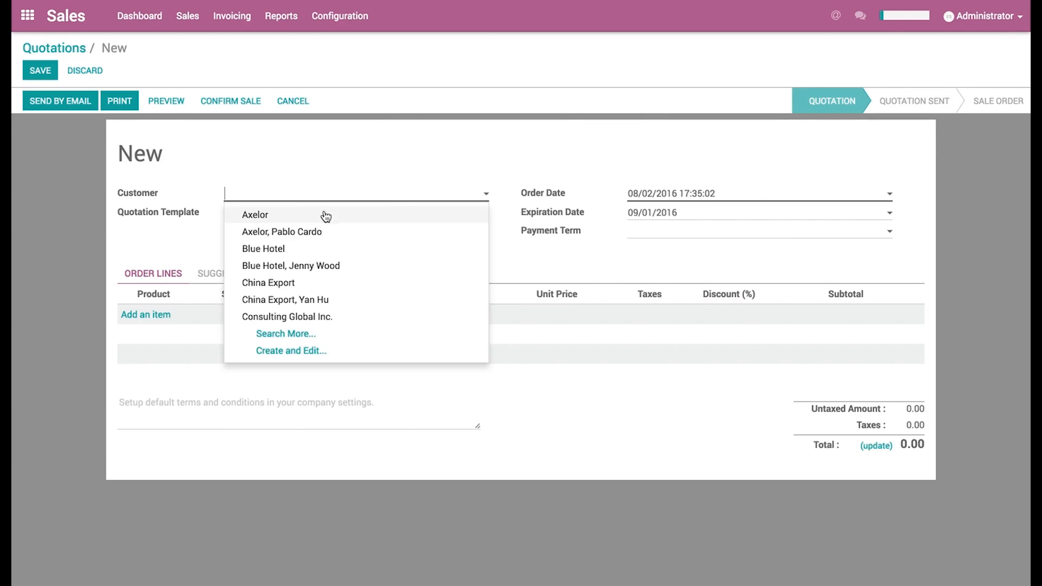
left_click(326, 214)
- Add an order line for the [S001] Consulting product to the quotation
left_click(159, 314)
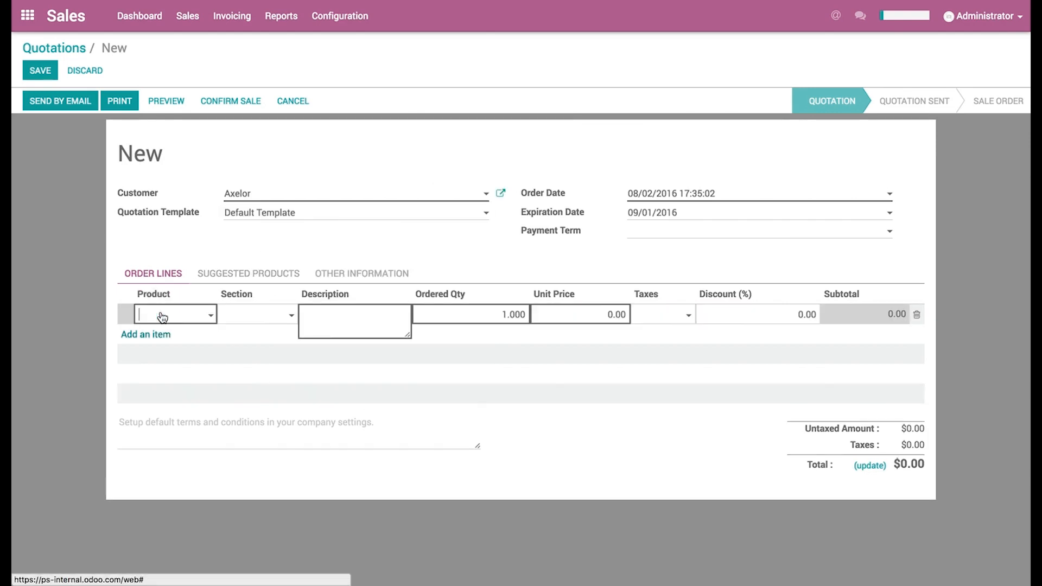
type("con")
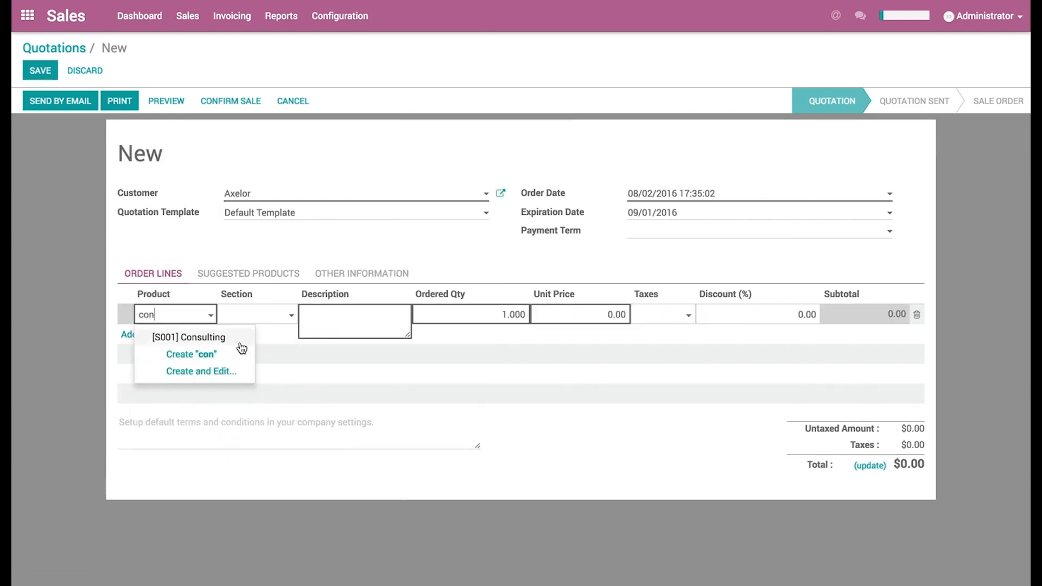
left_click(240, 343)
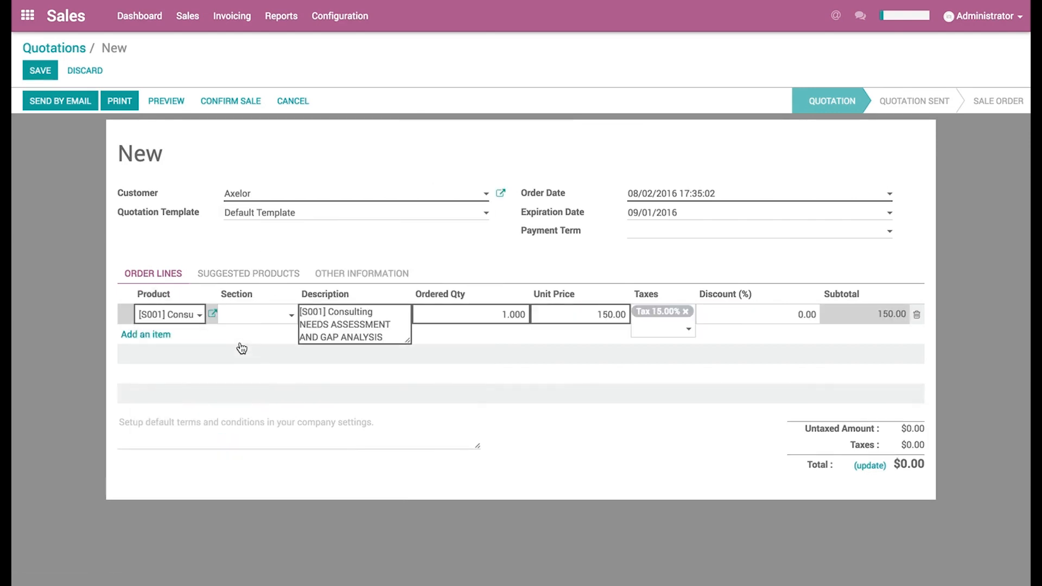
- Set the Consulting order line's unit price to 140.00 and save the quotation
left_click(592, 315)
left_click(669, 323)
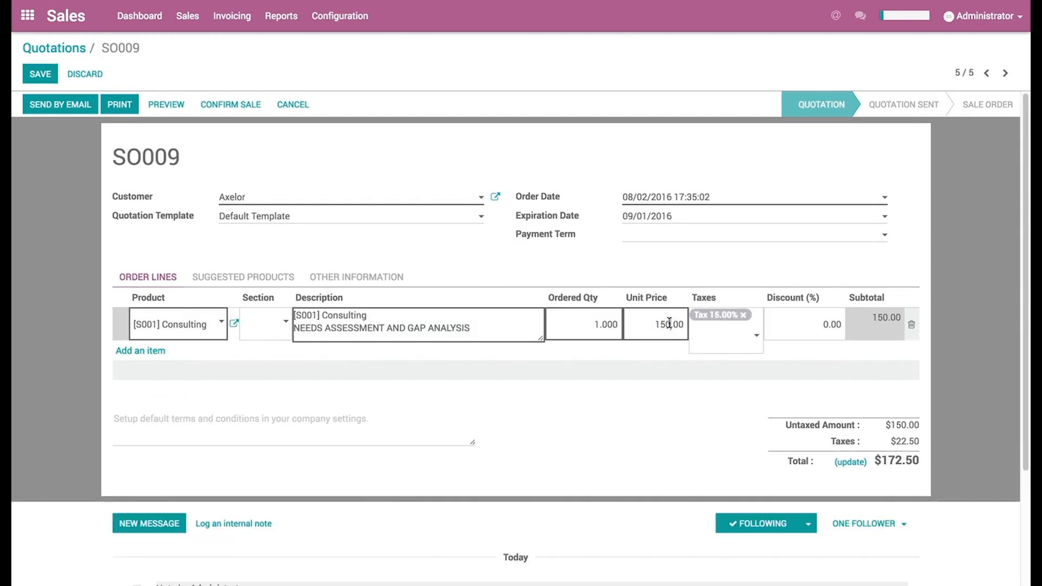
key("BackSpace")
key("BackSpace")
type("40")
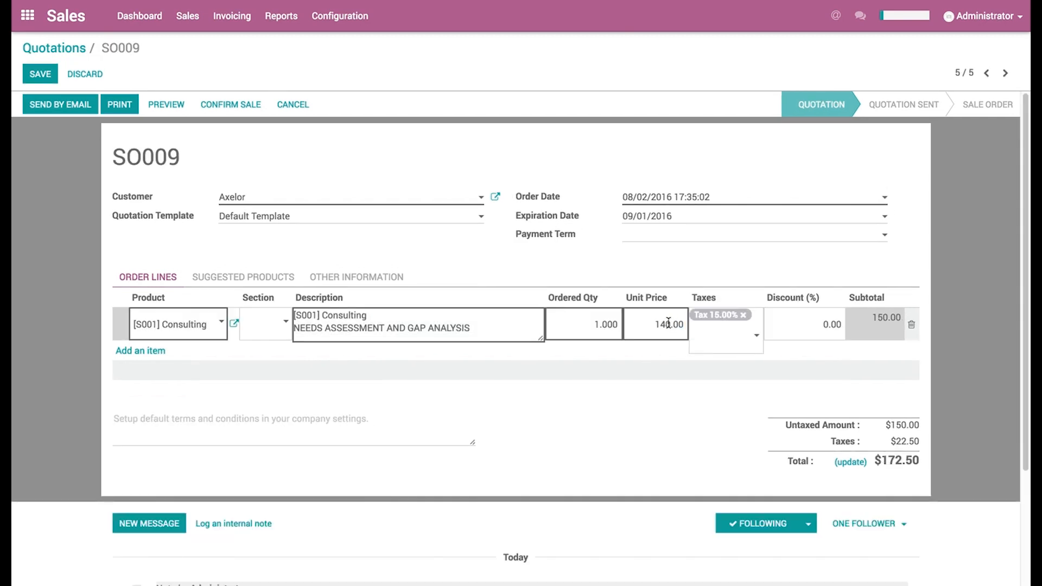
left_click(36, 75)
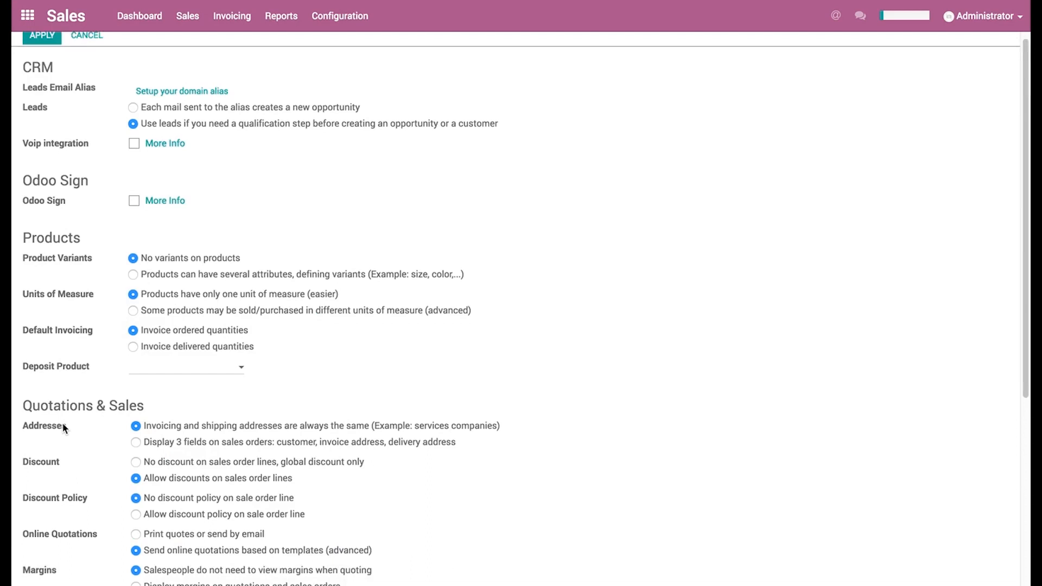
- Set the sales configuration's Sale Price option to "Different prices per customer segment" and apply the settings
scroll(63, 426, "down", 4)
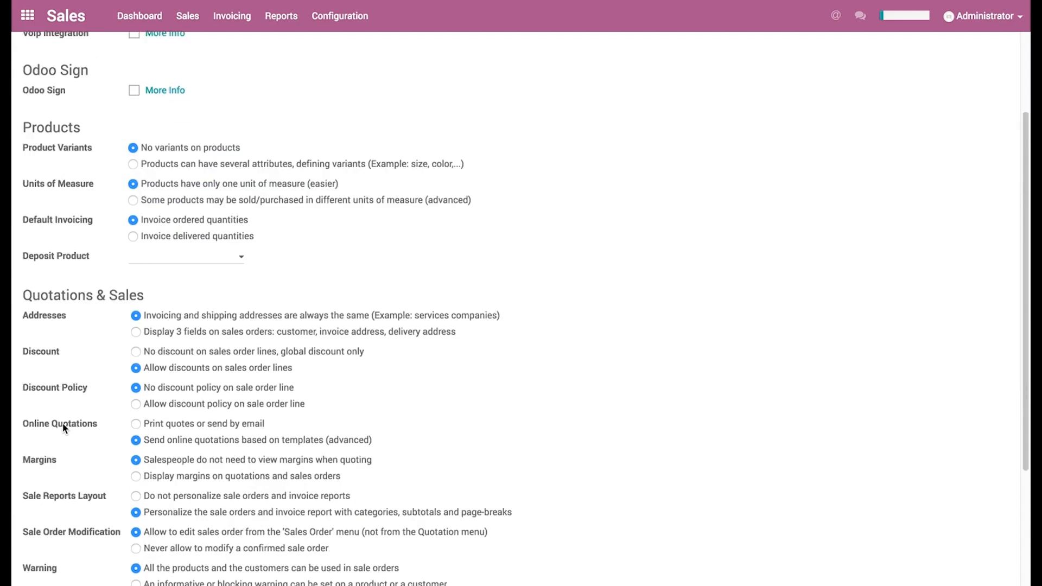
scroll(63, 429, "down", 1)
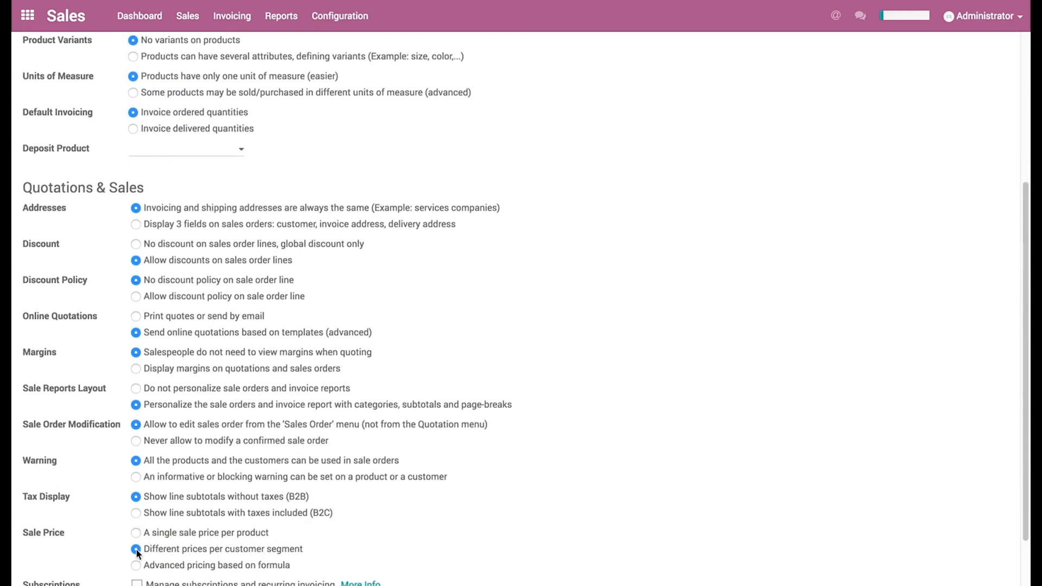
scroll(101, 275, "up", 6)
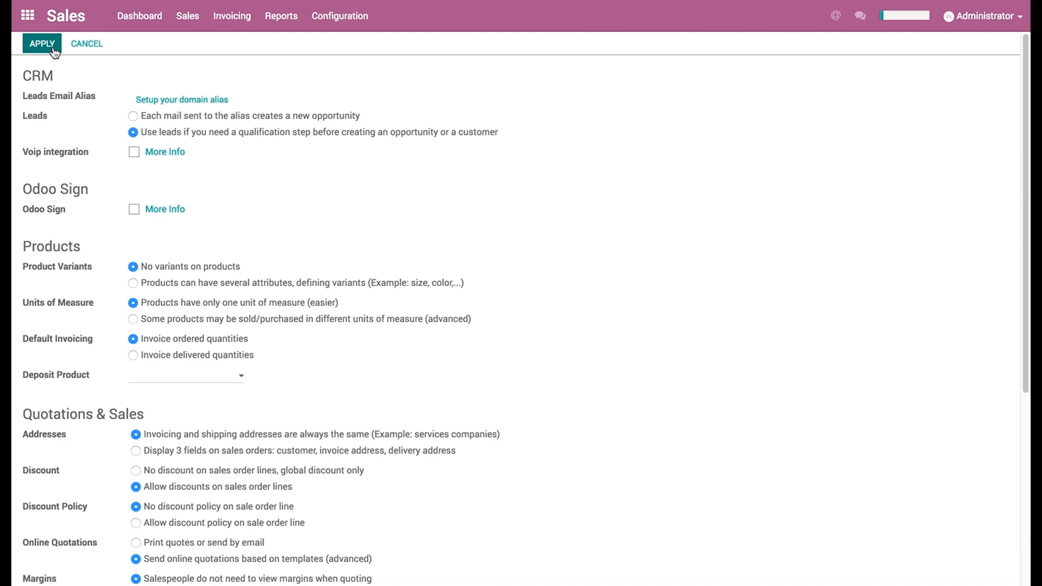
left_click(54, 52)
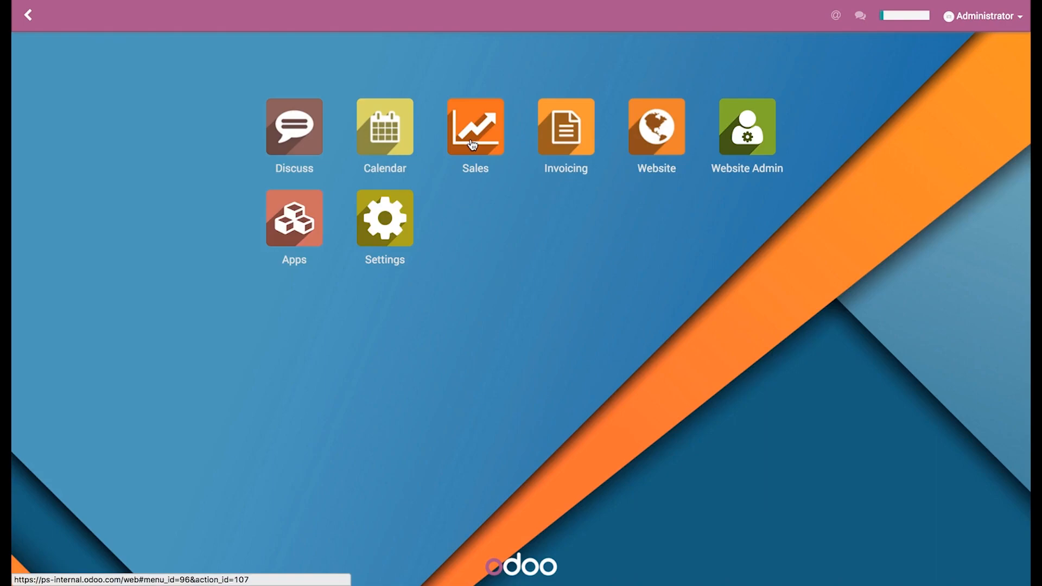
- Create and save a new sales pricelist named "Good Customer"
left_click(472, 144)
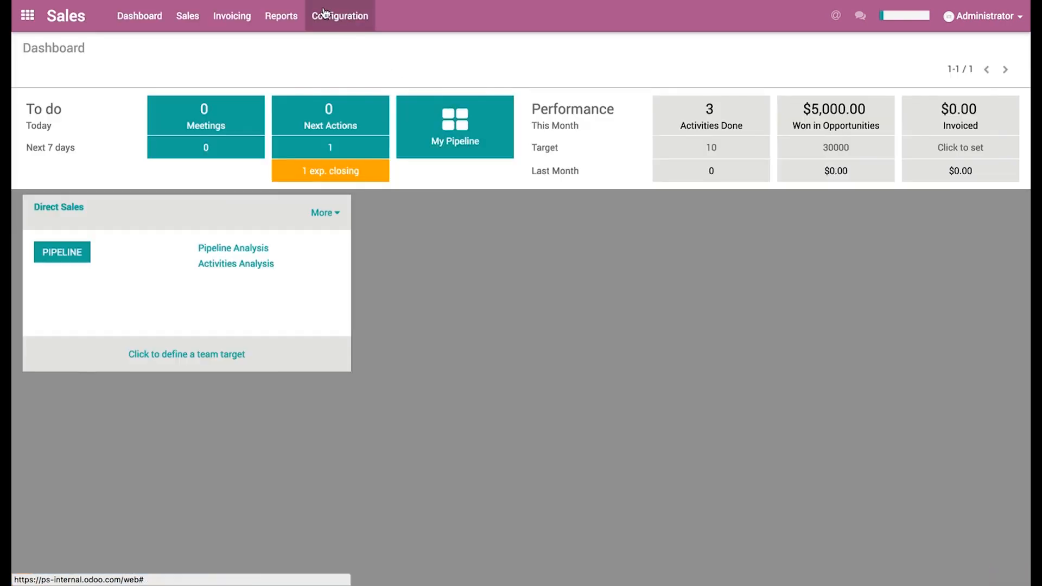
left_click(323, 13)
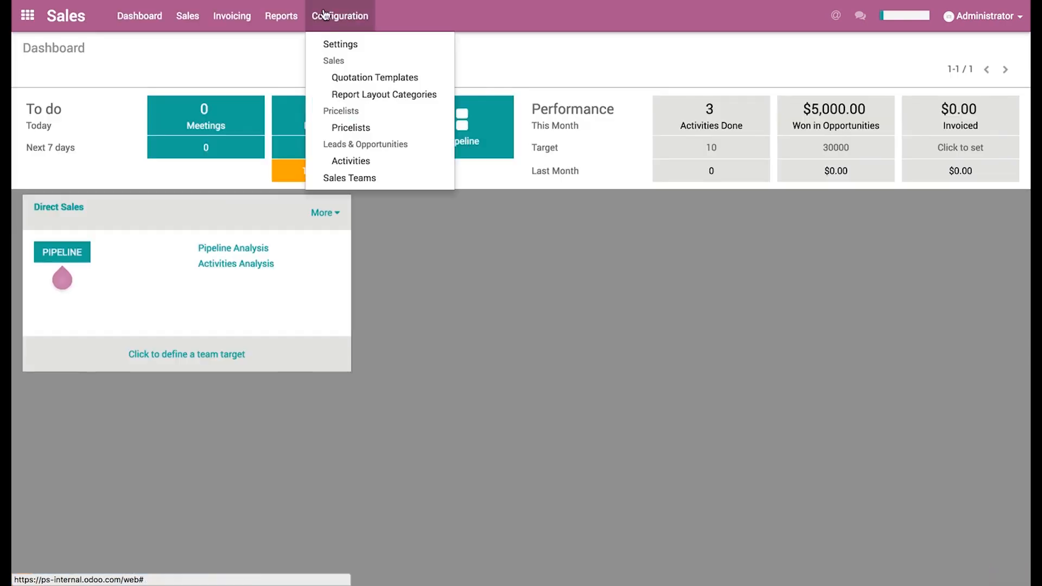
left_click(361, 133)
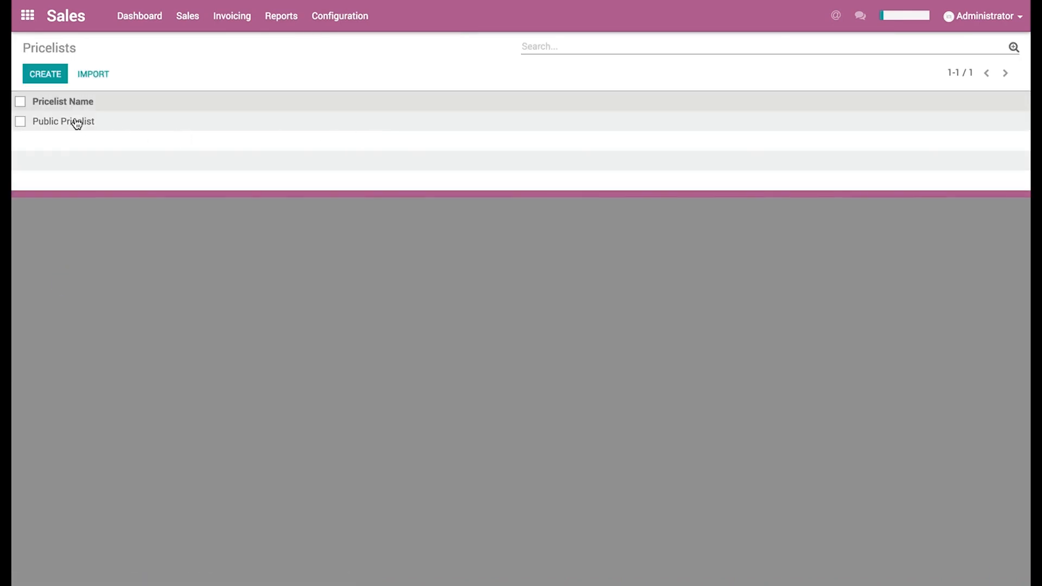
left_click(60, 82)
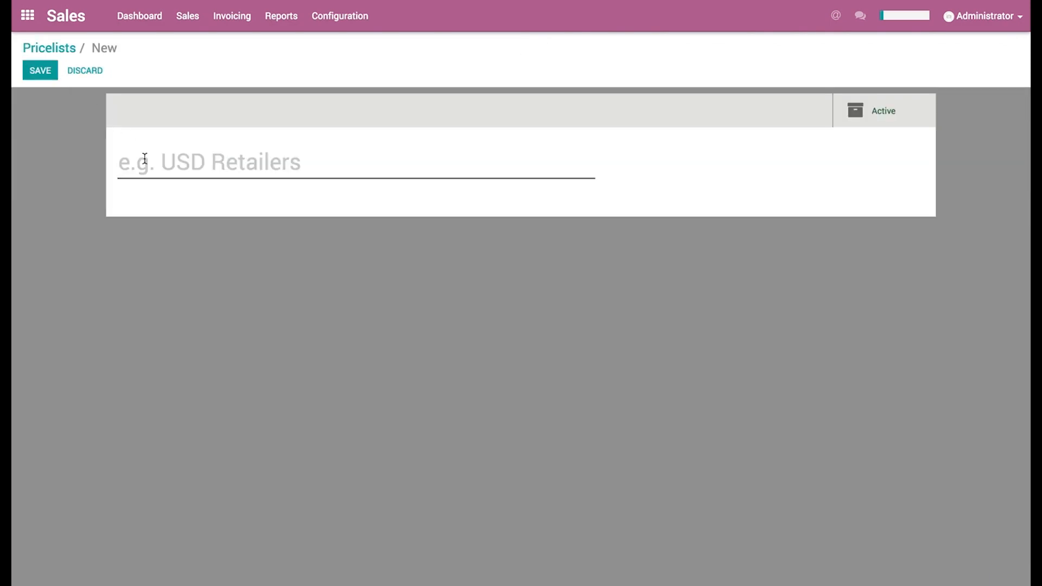
type("Good")
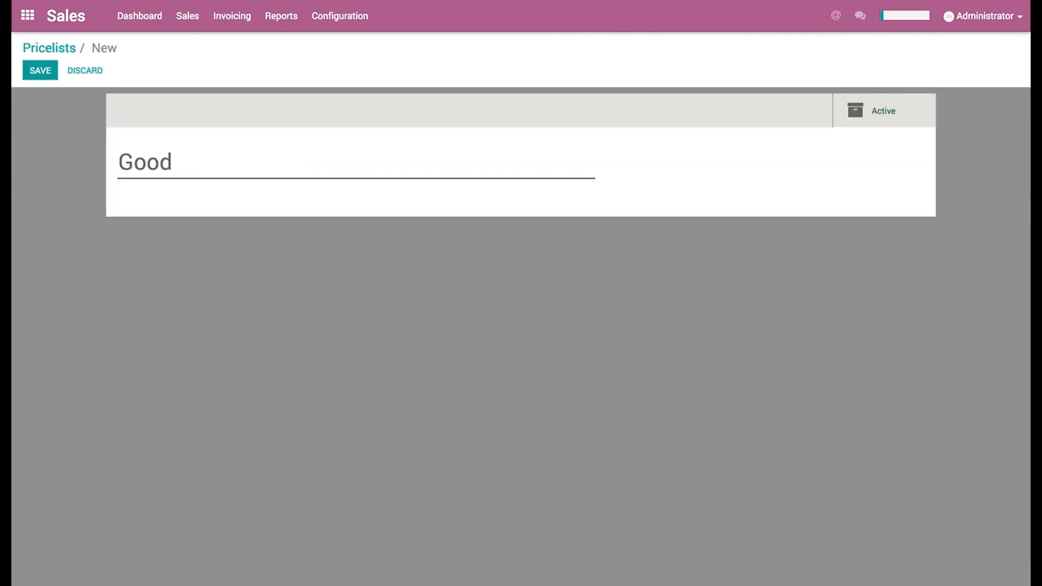
type(" Customer")
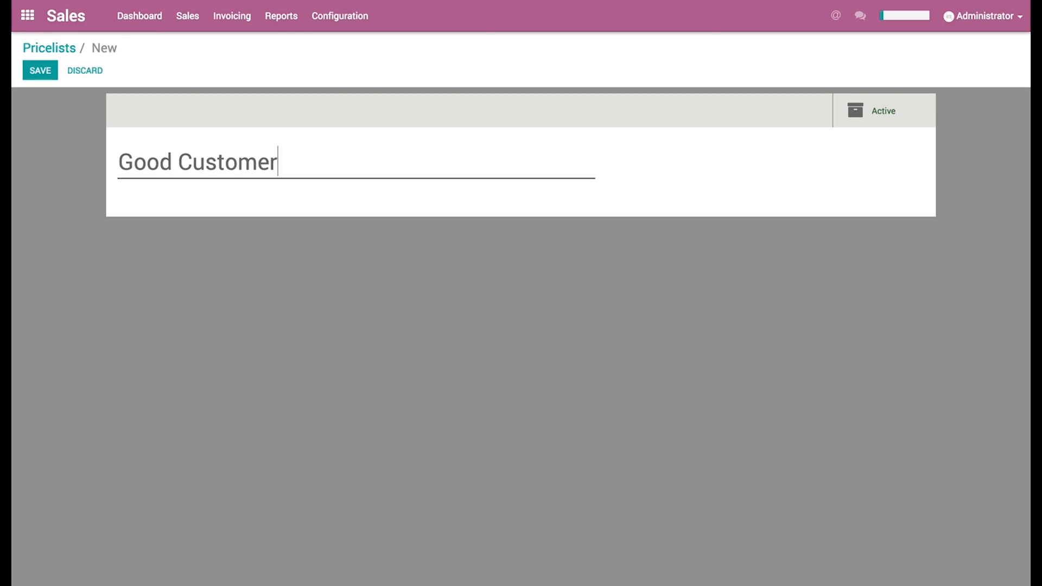
left_click(51, 77)
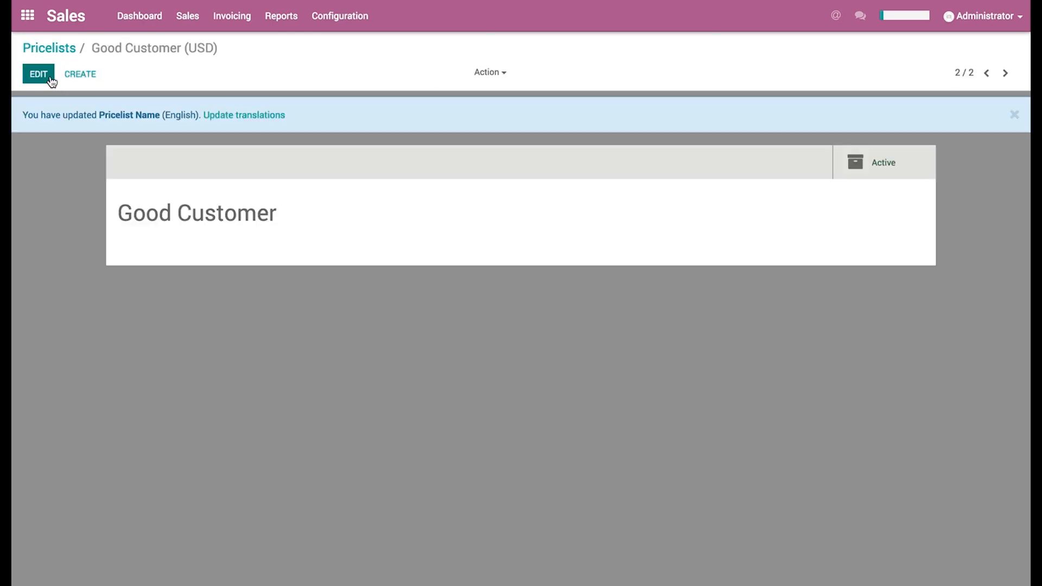
- Add a Public Pricelist (USD) price of 150.00 to the Consulting product's sales pricing
left_click(49, 48)
left_click(184, 21)
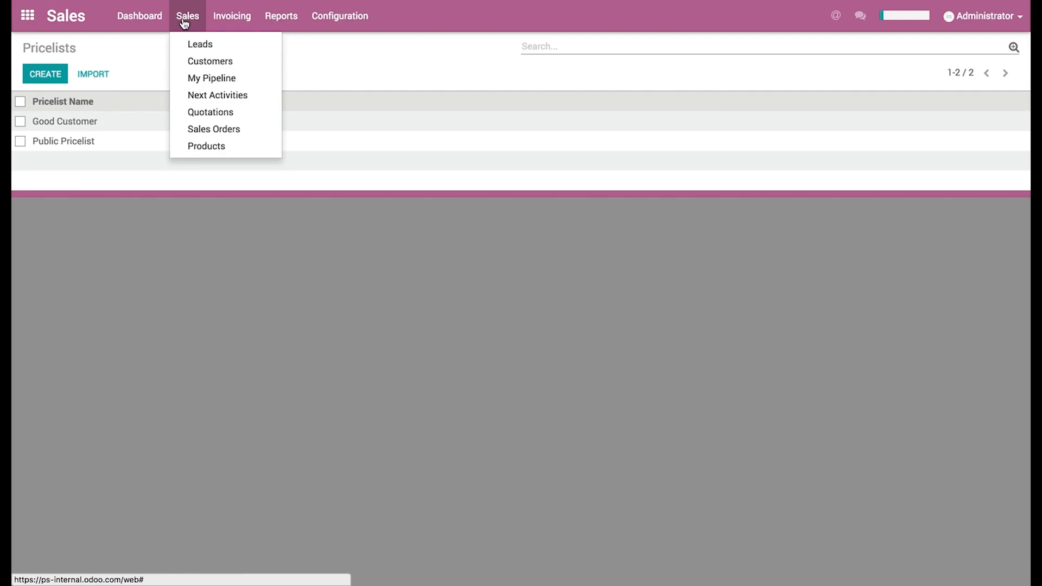
left_click(199, 147)
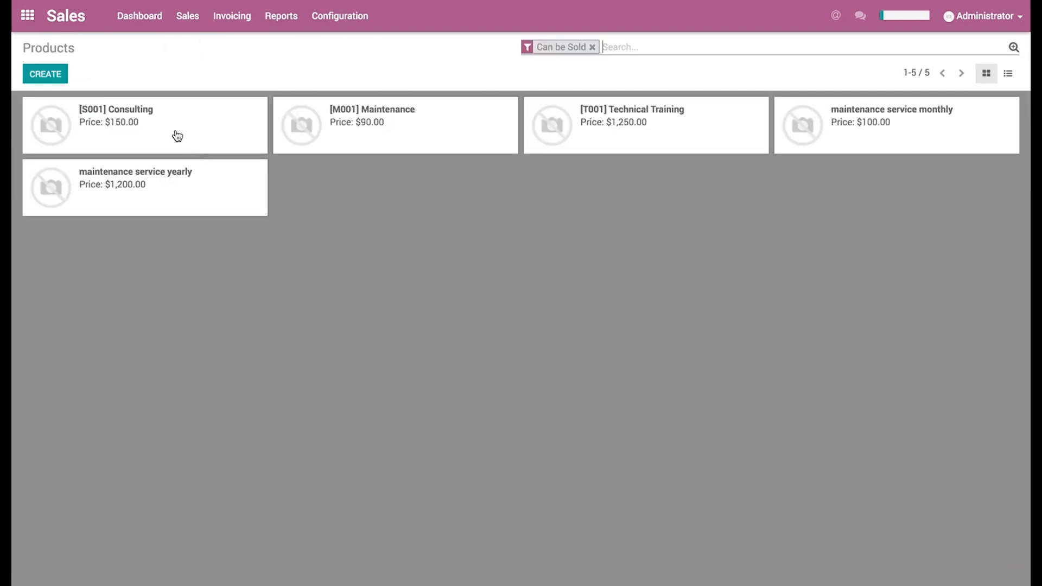
left_click(178, 136)
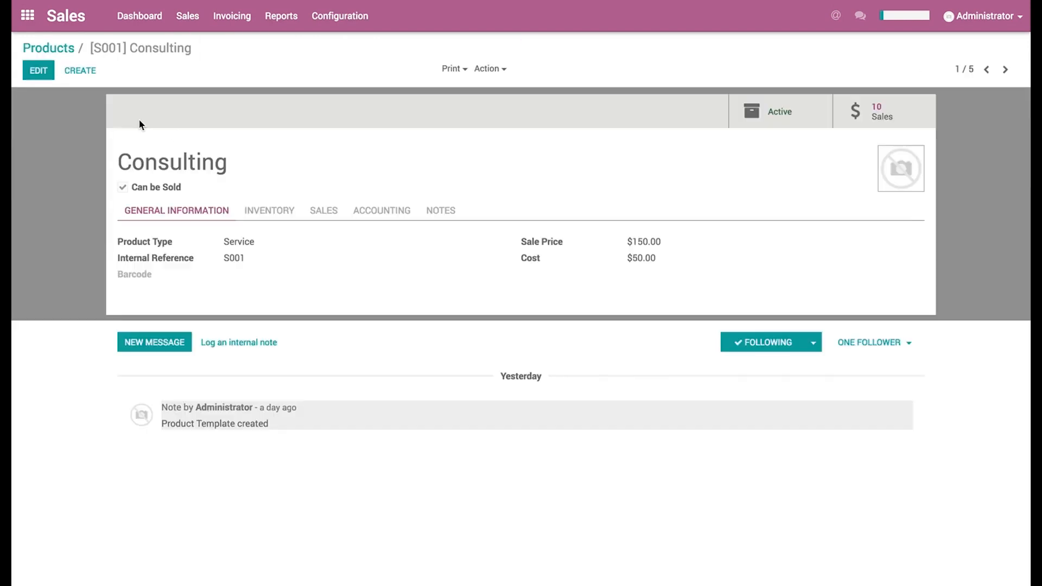
left_click(324, 211)
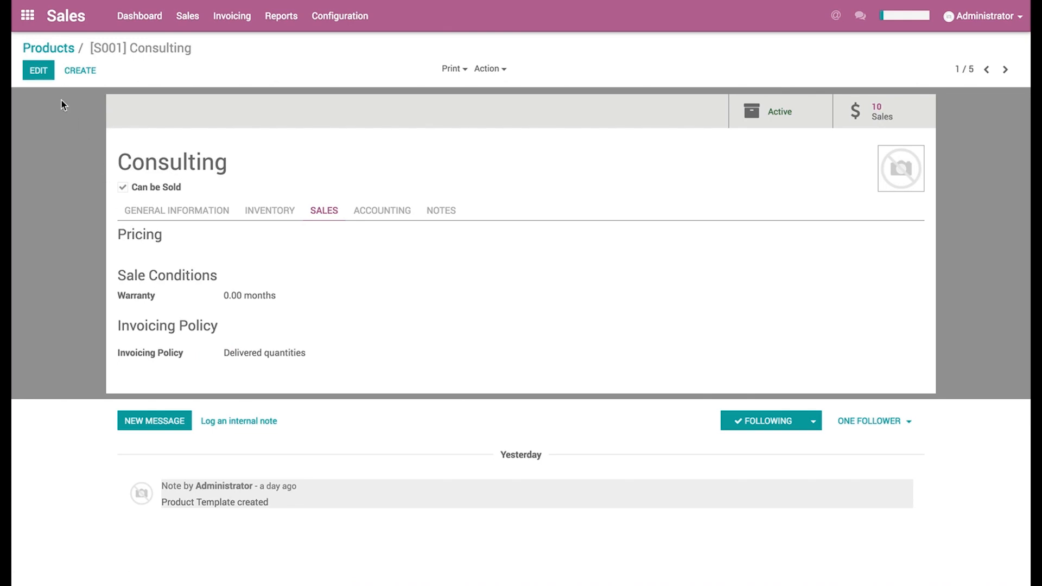
left_click(39, 71)
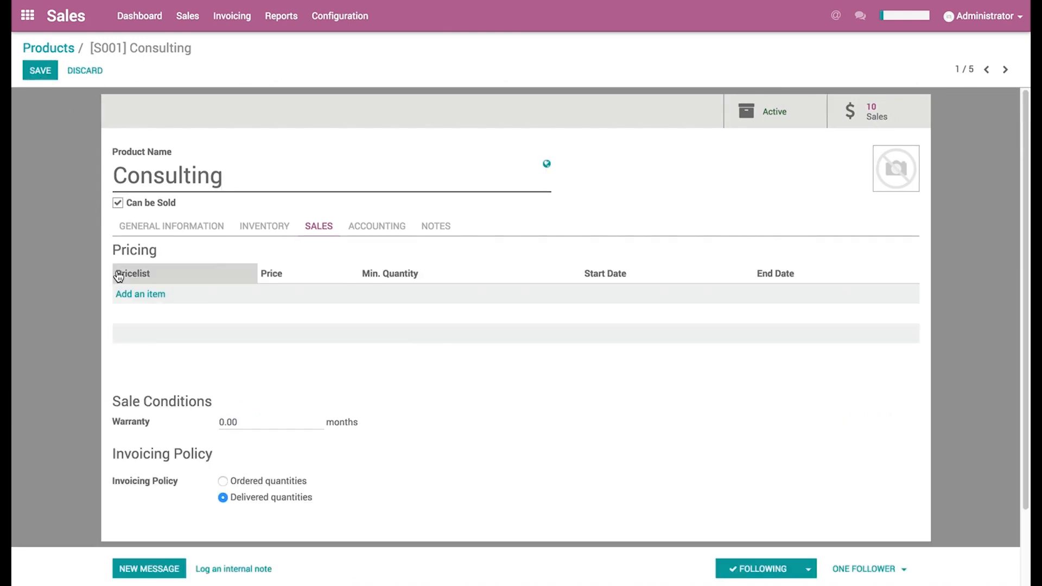
left_click(130, 296)
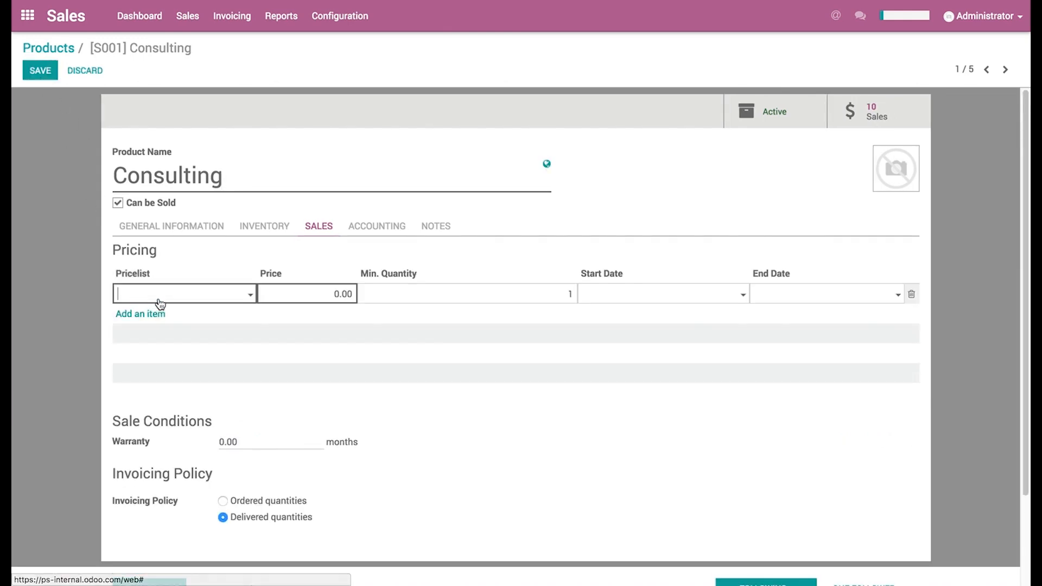
left_click(249, 300)
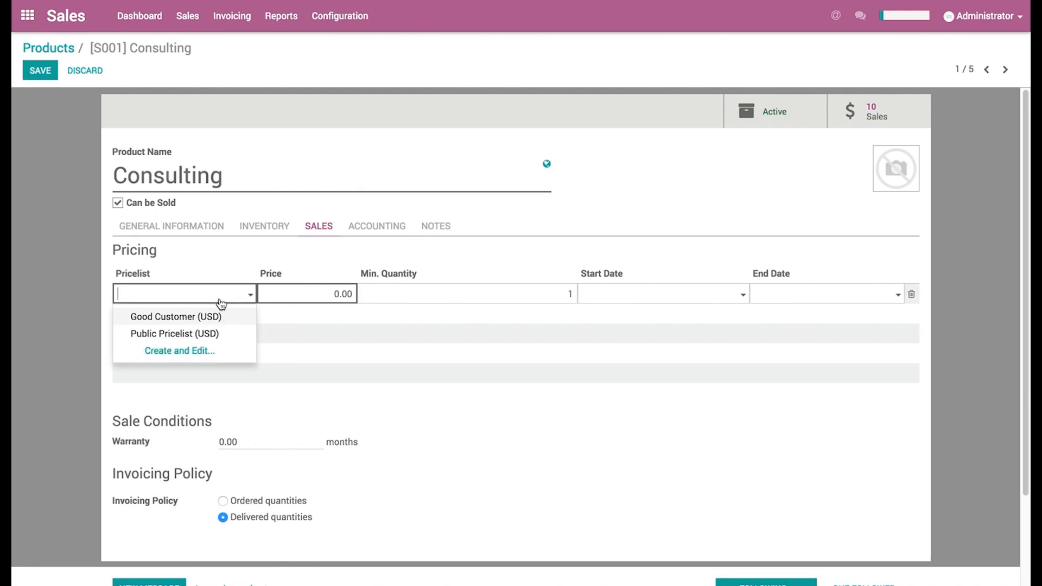
left_click(212, 334)
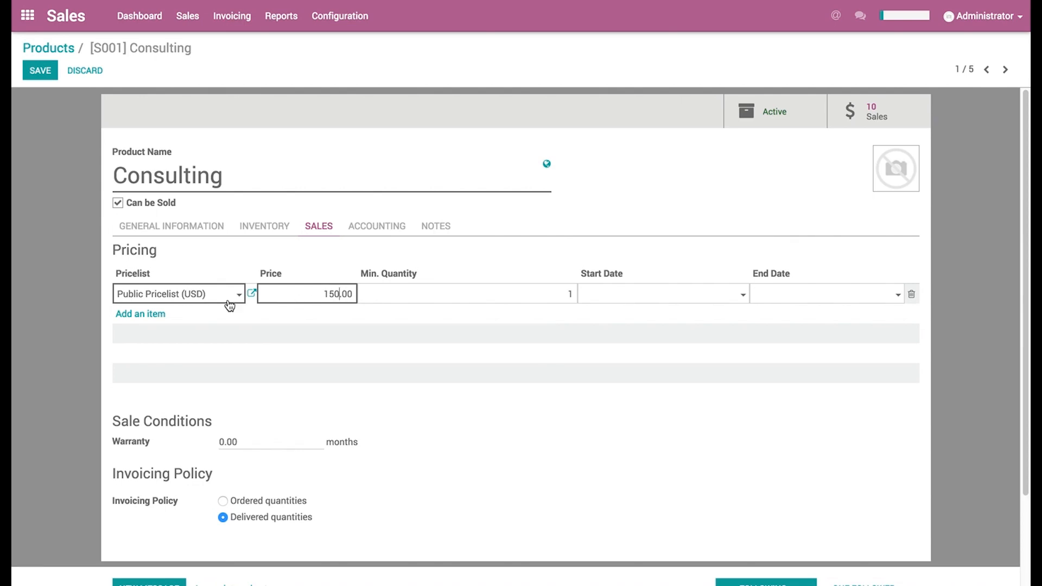
- Add a Good Customer (USD) price of 120.00 to the Consulting product's pricing and save the product
left_click(132, 314)
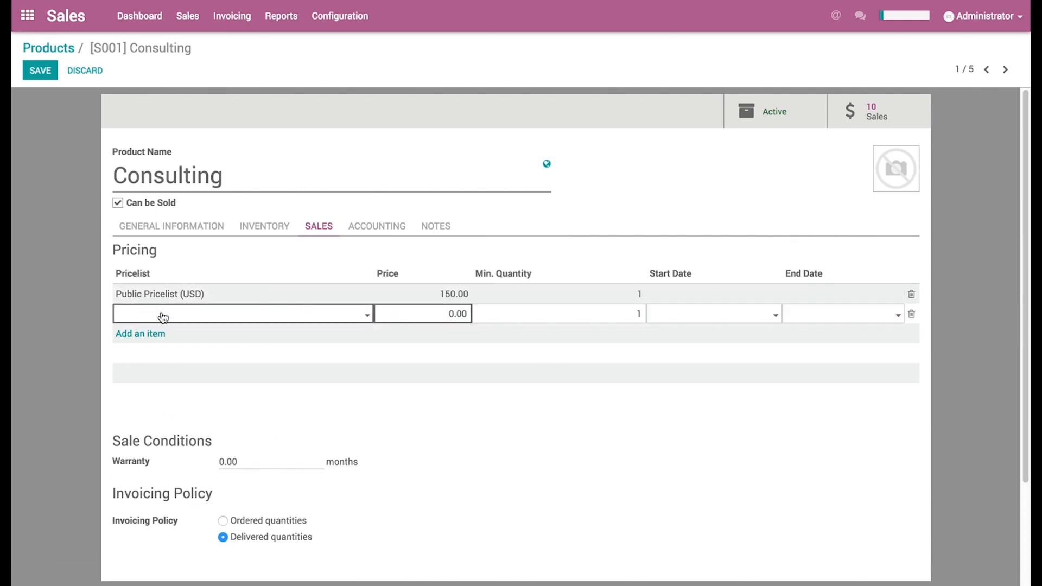
left_click(165, 315)
left_click(168, 338)
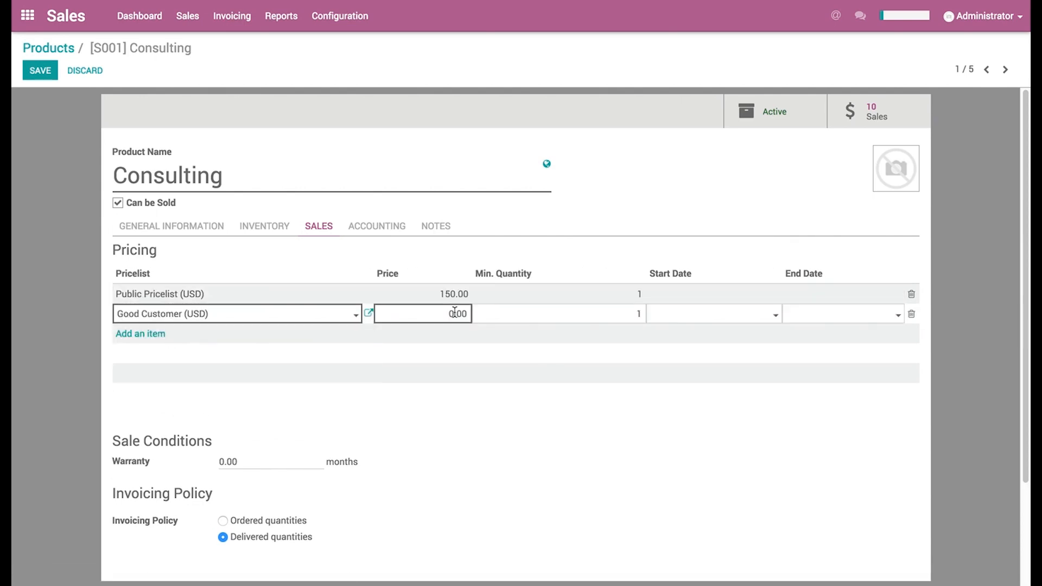
type("20")
left_click(40, 70)
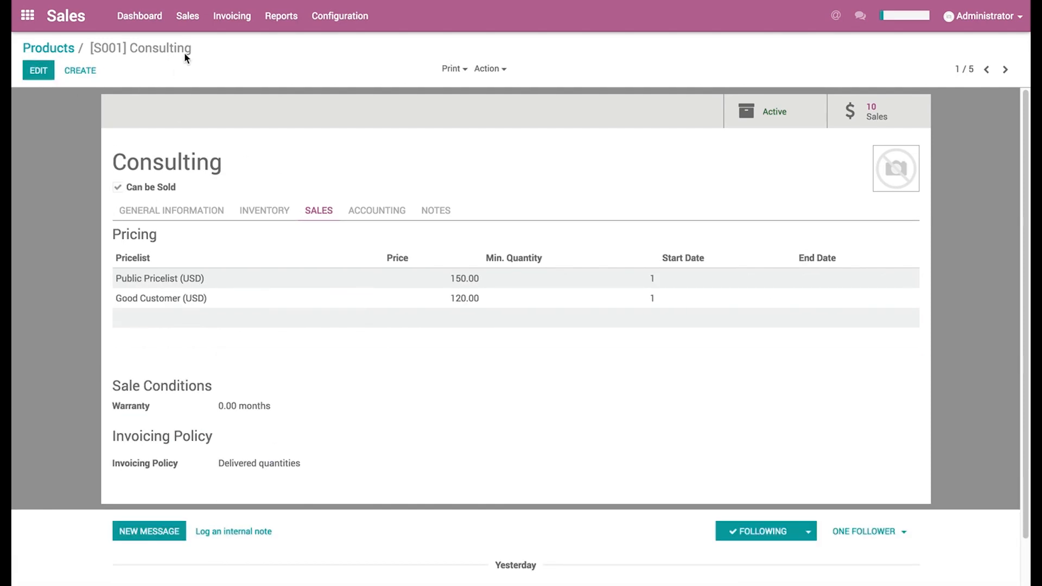
- Assign the Good Customer (USD) sale pricelist to the customer Axelor and save the customer record
left_click(187, 21)
left_click(210, 59)
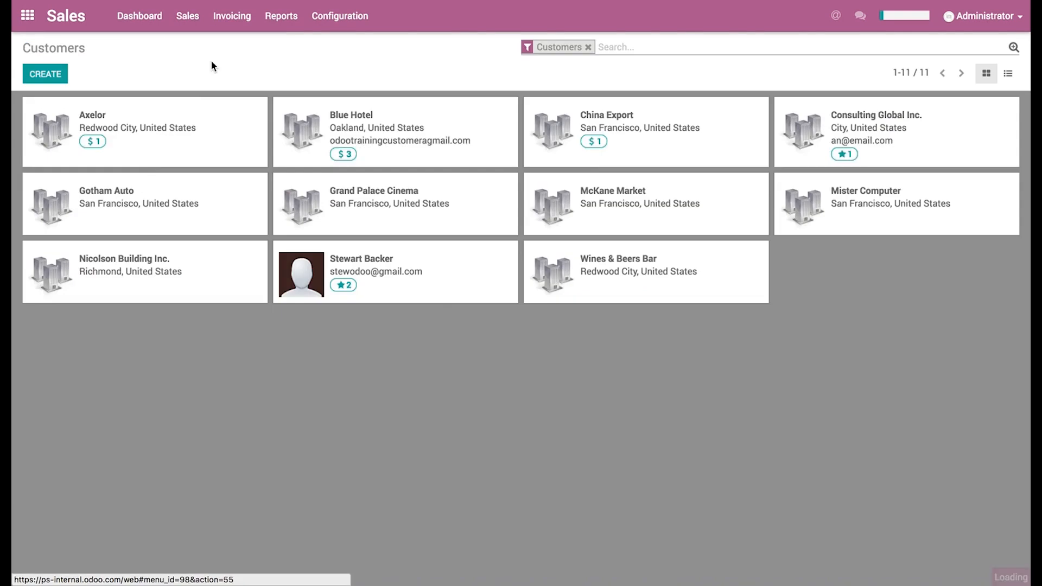
left_click(176, 122)
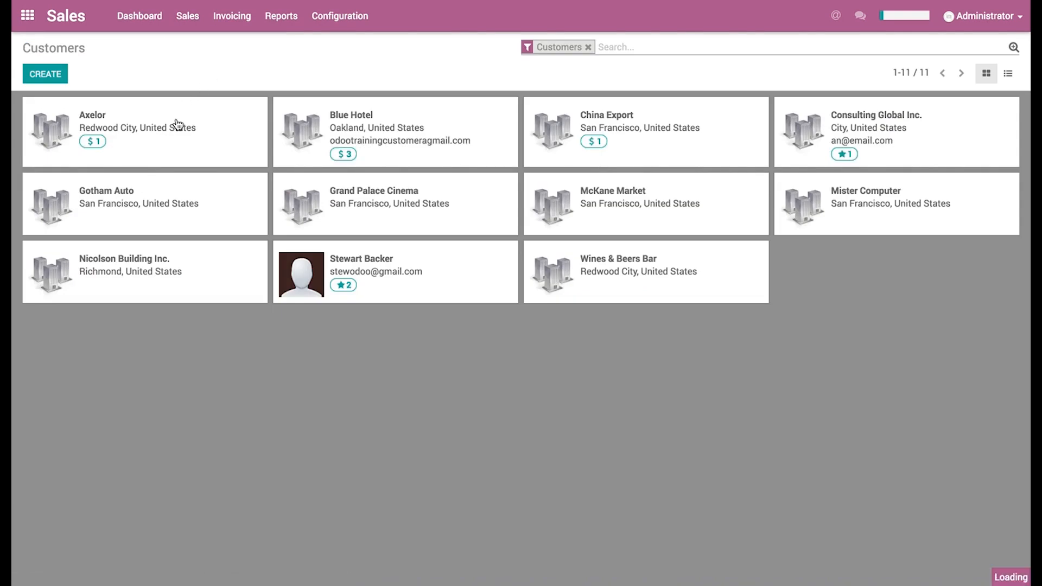
left_click(48, 78)
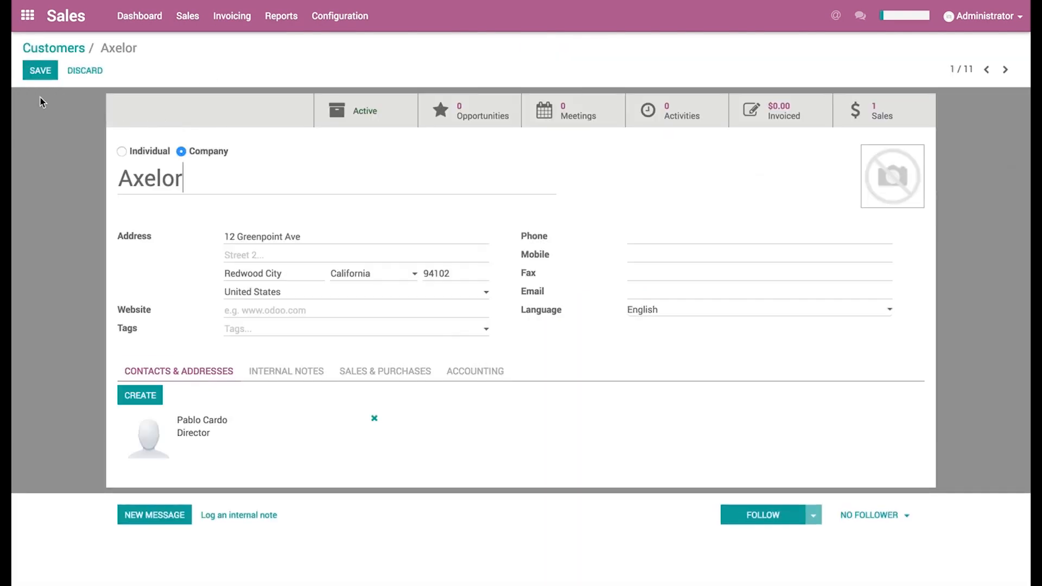
left_click(350, 370)
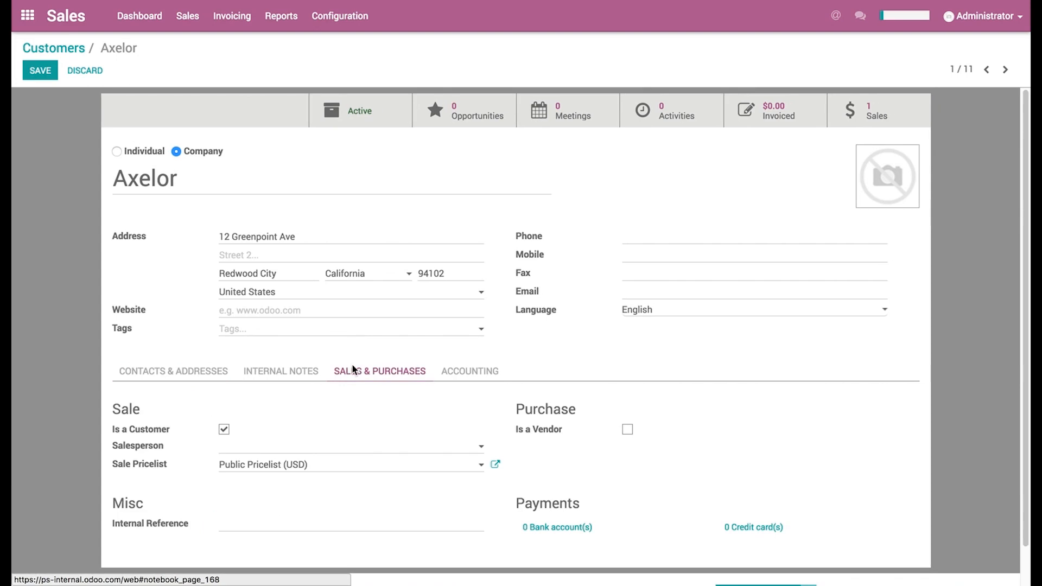
left_click(301, 464)
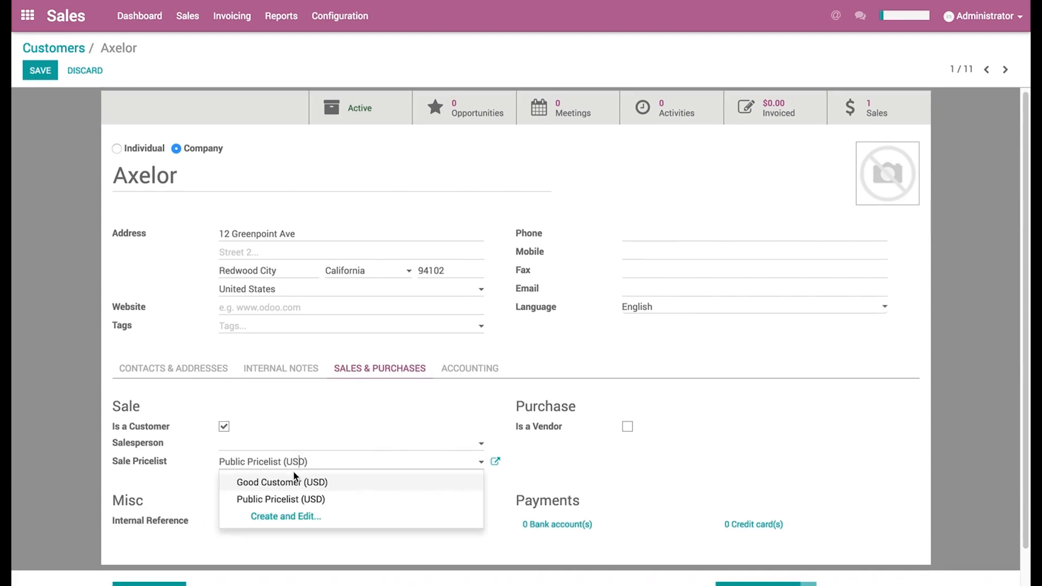
left_click(293, 481)
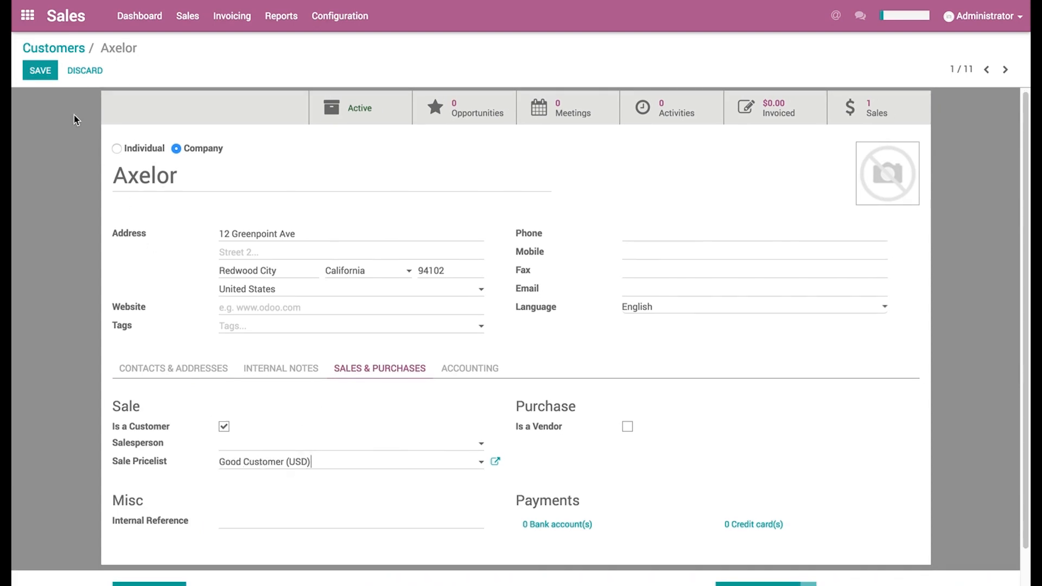
left_click(38, 71)
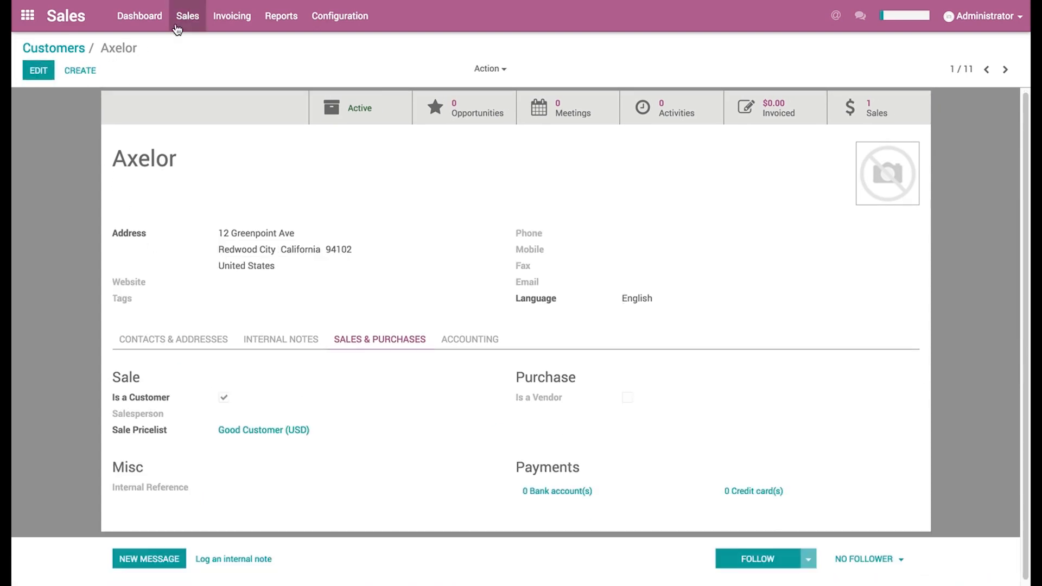
- Create a new quotation for the customer Axelor
left_click(182, 20)
left_click(208, 111)
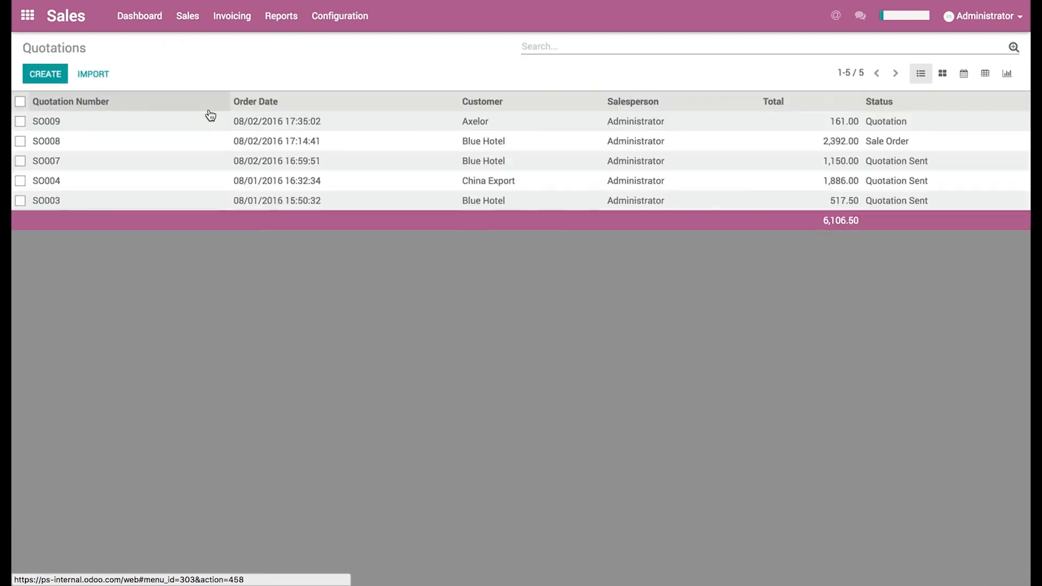
left_click(47, 77)
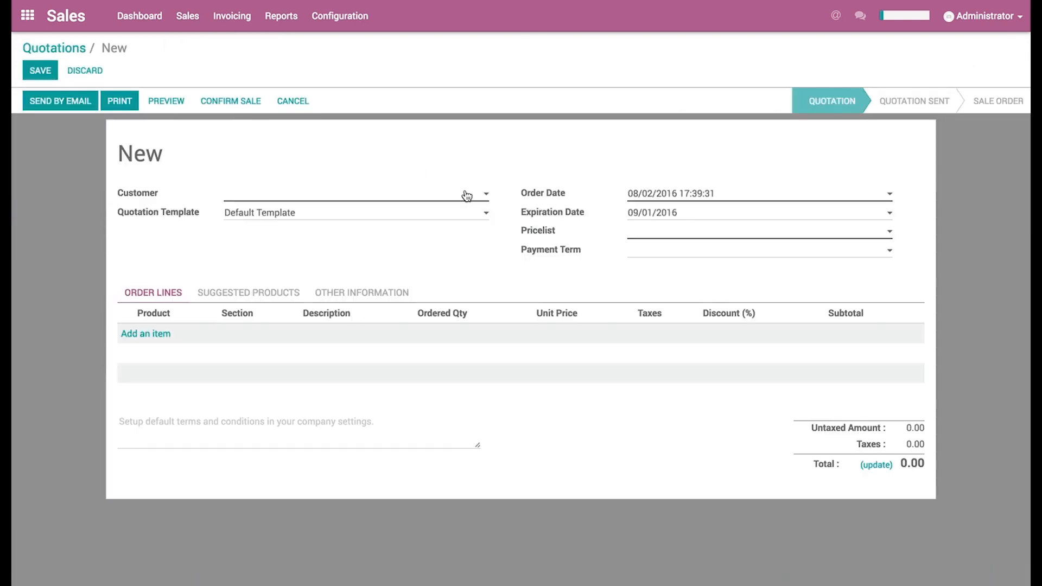
left_click(485, 196)
left_click(266, 216)
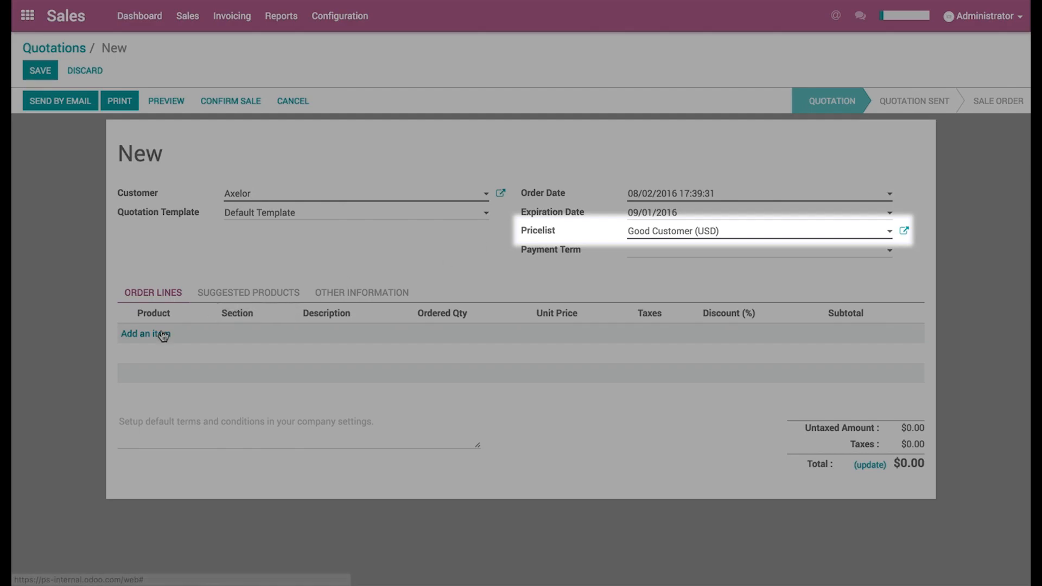
- Add the [S001] Consulting product as an order line on the quotation
left_click(162, 334)
type("c")
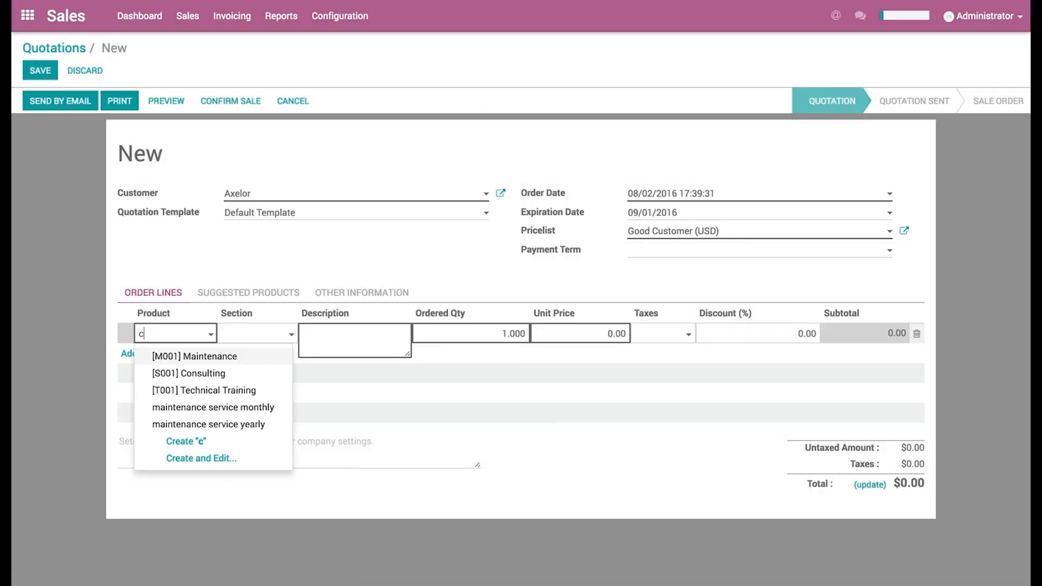
type("o")
left_click(202, 359)
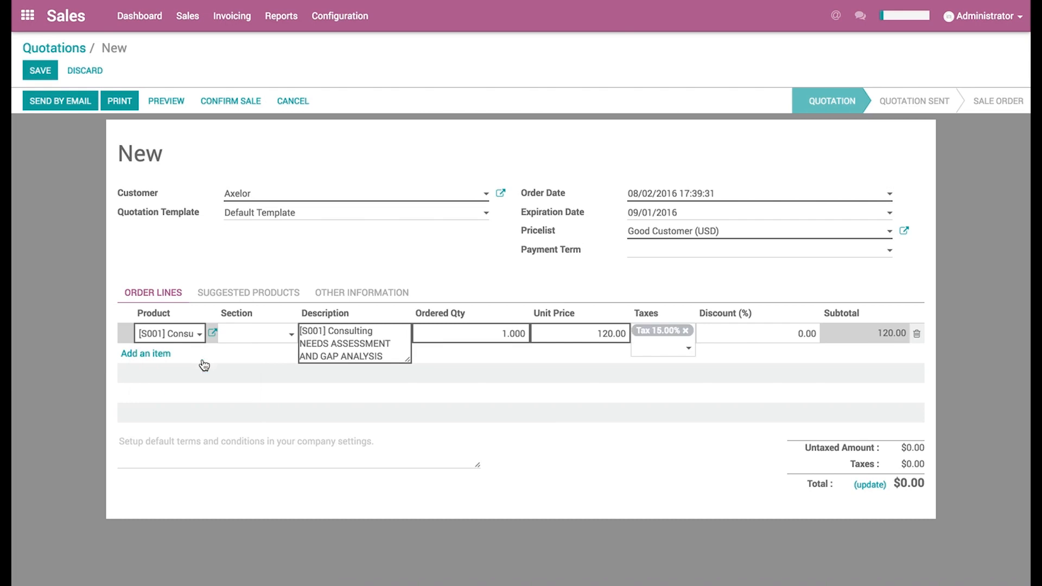
- Switch the quotation to Public Pricelist (USD) and replace its order line with a new line for [S001] Consulting
left_click(668, 232)
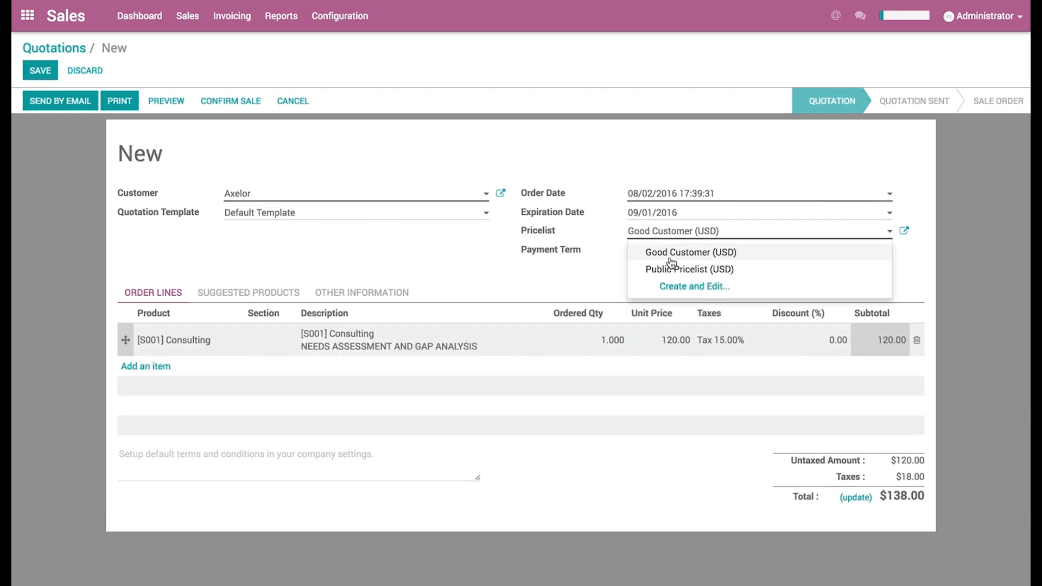
left_click(671, 269)
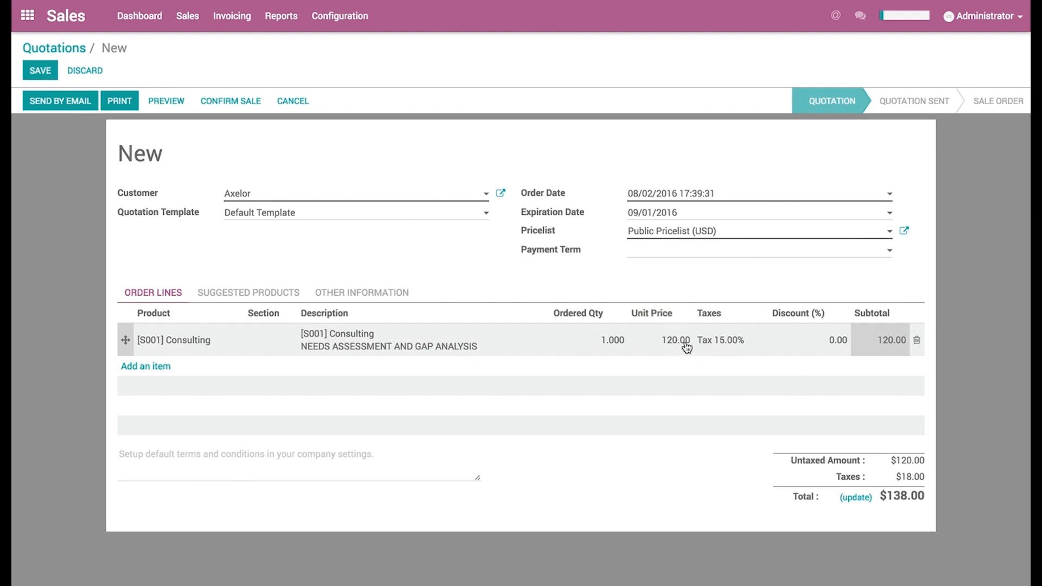
left_click(917, 341)
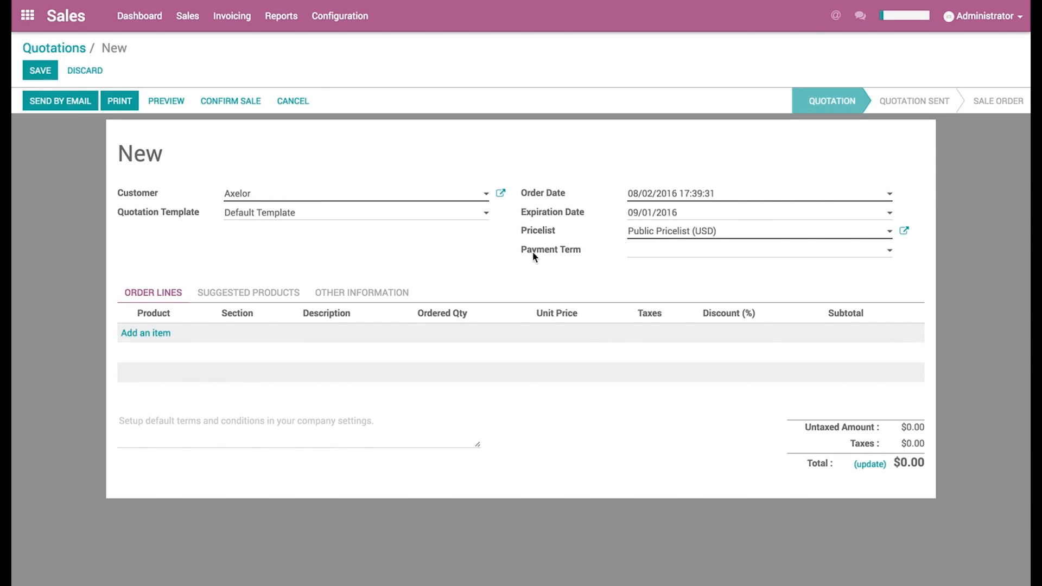
left_click(157, 334)
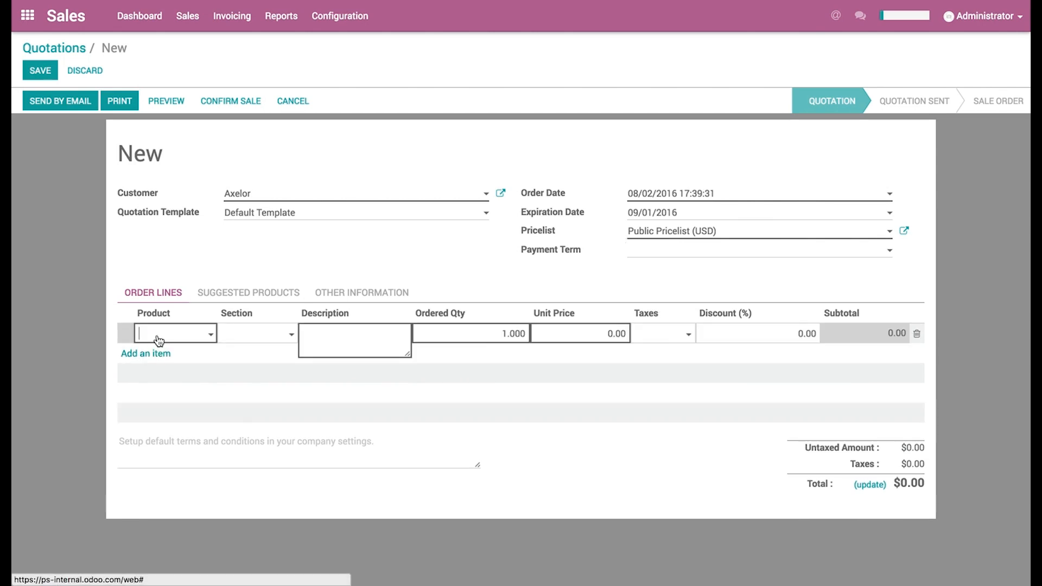
left_click(211, 334)
left_click(204, 372)
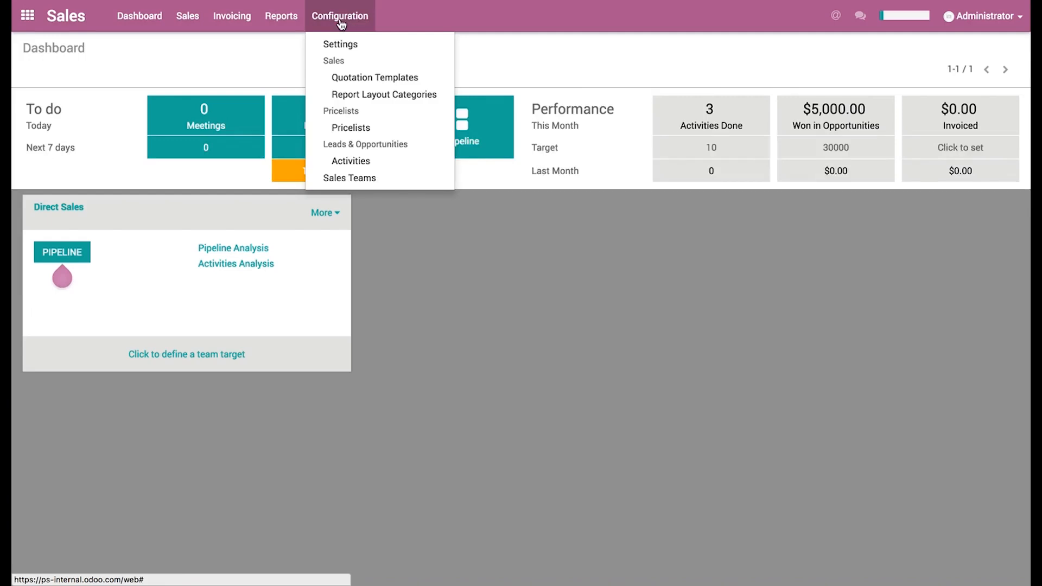
- Set the sales configuration's Sale Price option to "Advanced pricing based on formula" and apply the settings
left_click(350, 45)
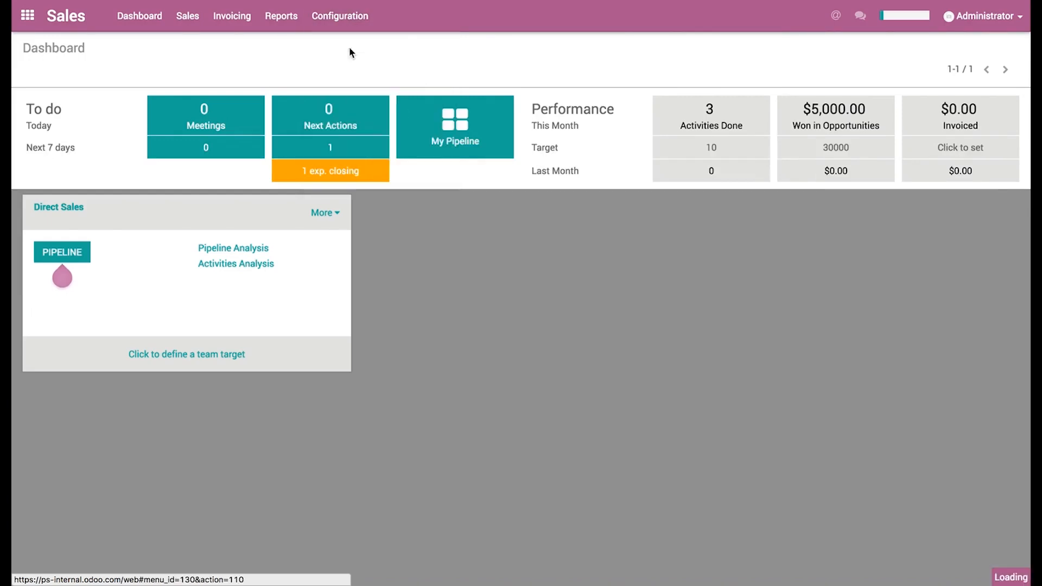
scroll(69, 450, "down", 5)
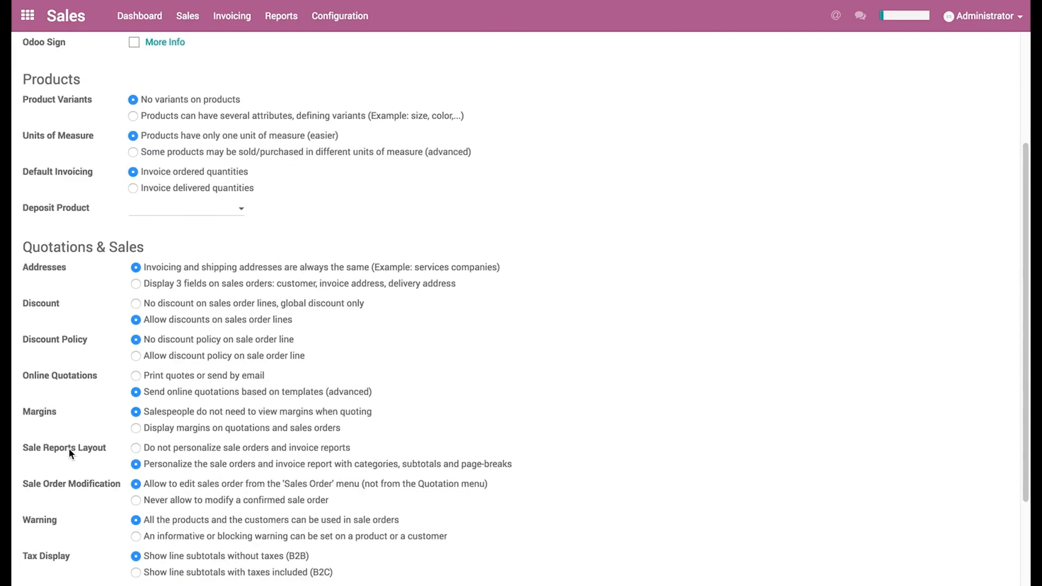
scroll(70, 463, "down", 2)
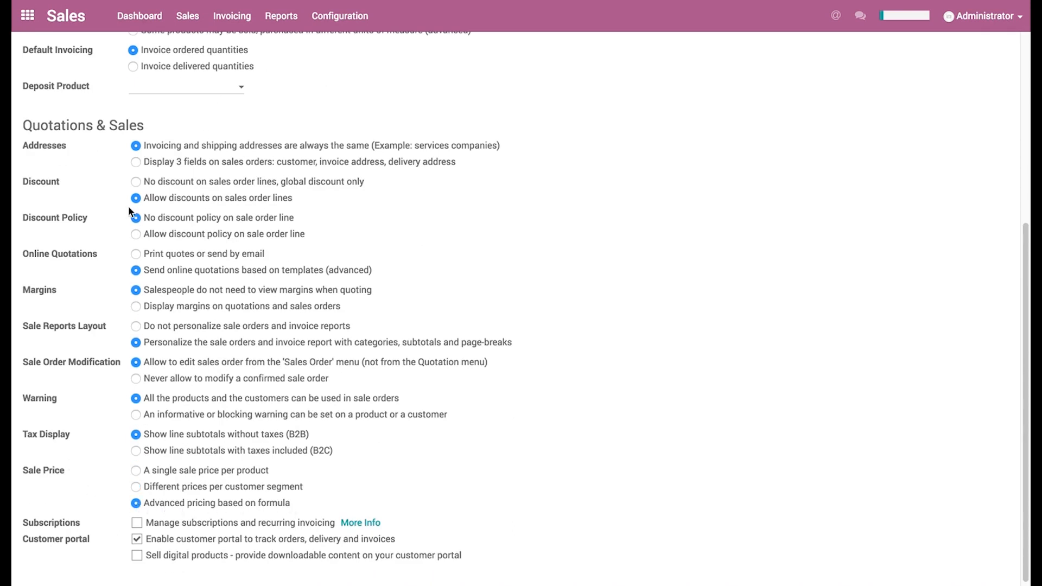
scroll(112, 171, "up", 7)
left_click(51, 49)
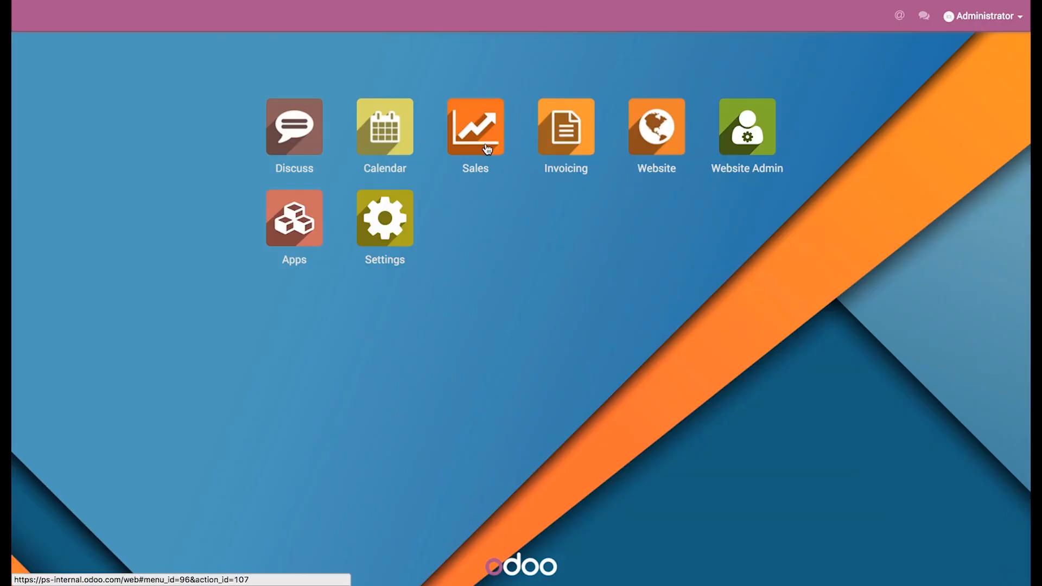
- Put the Good Customer pricelist in edit mode and open its Consulting pricelist item
left_click(487, 149)
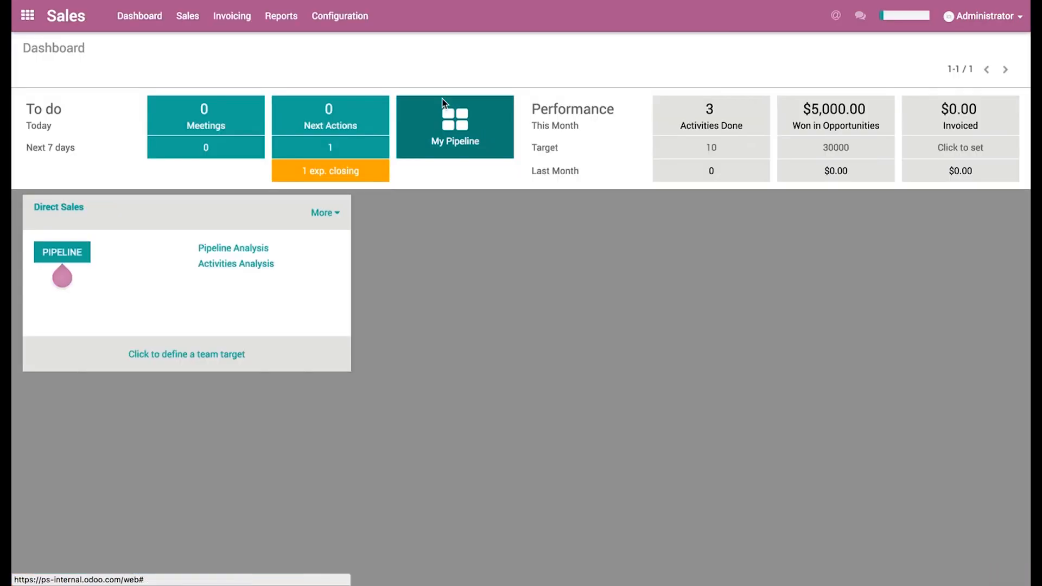
left_click(345, 20)
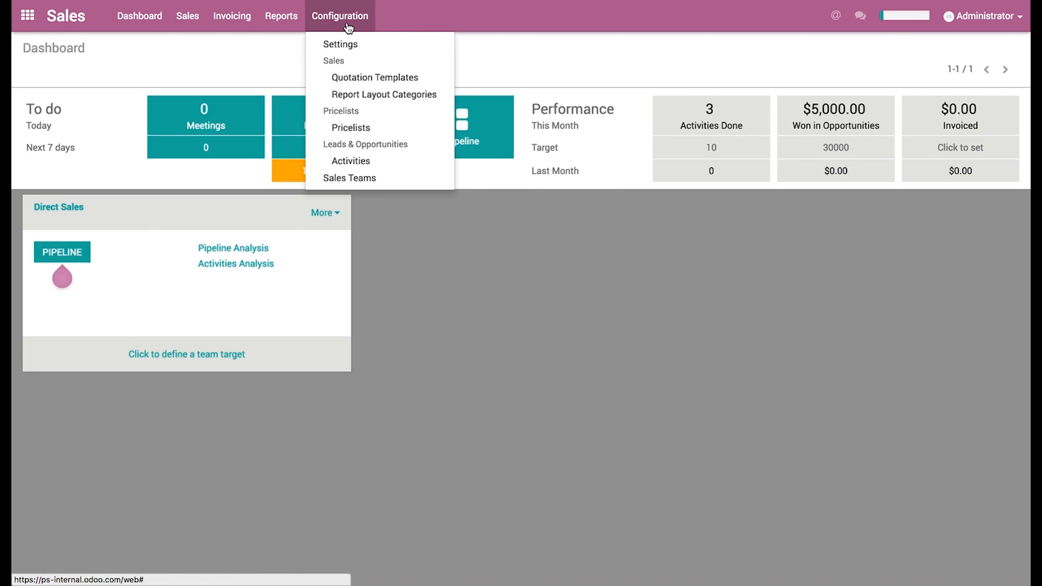
left_click(350, 128)
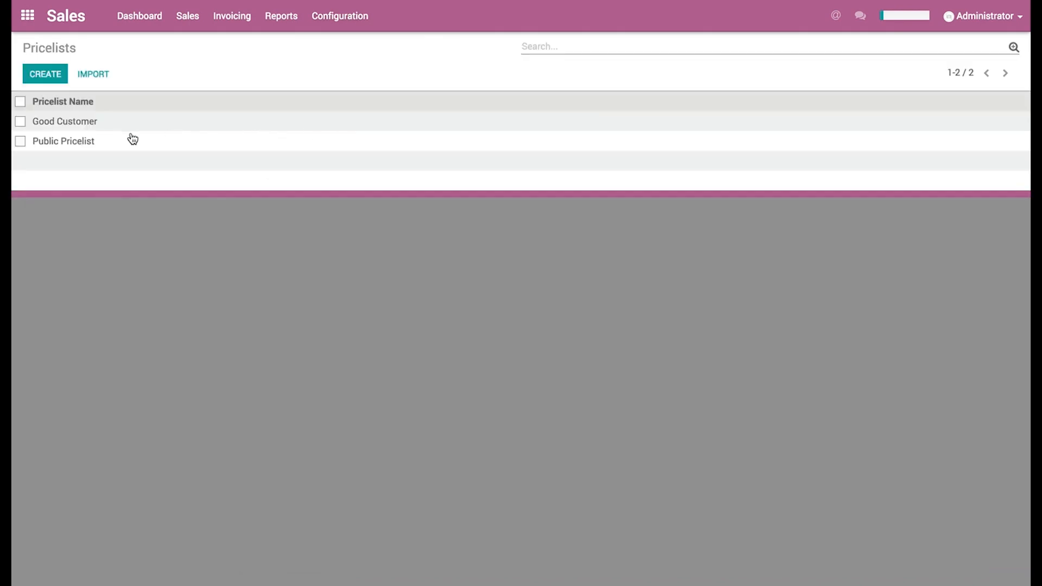
left_click(82, 124)
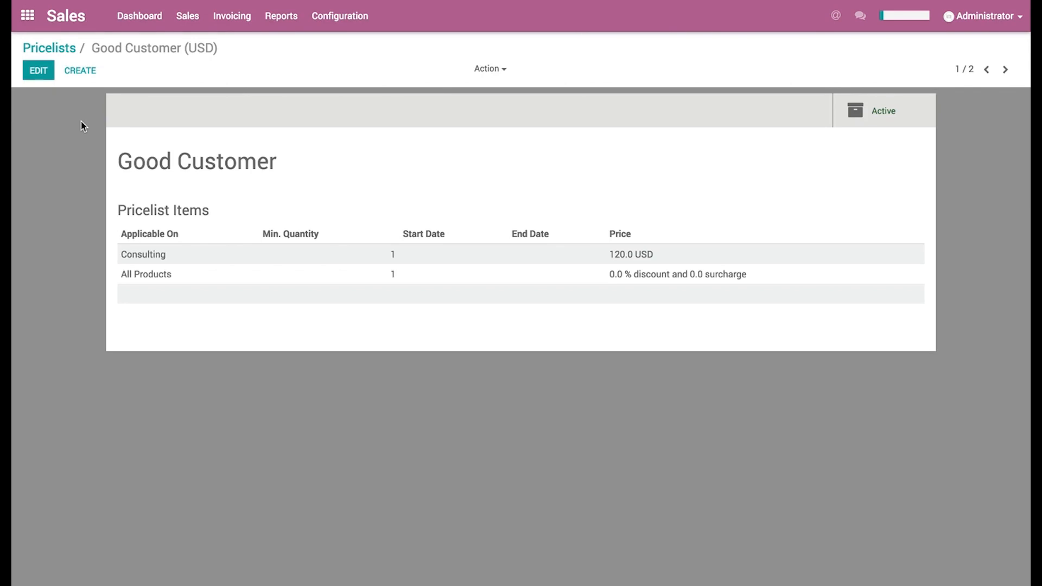
left_click(50, 75)
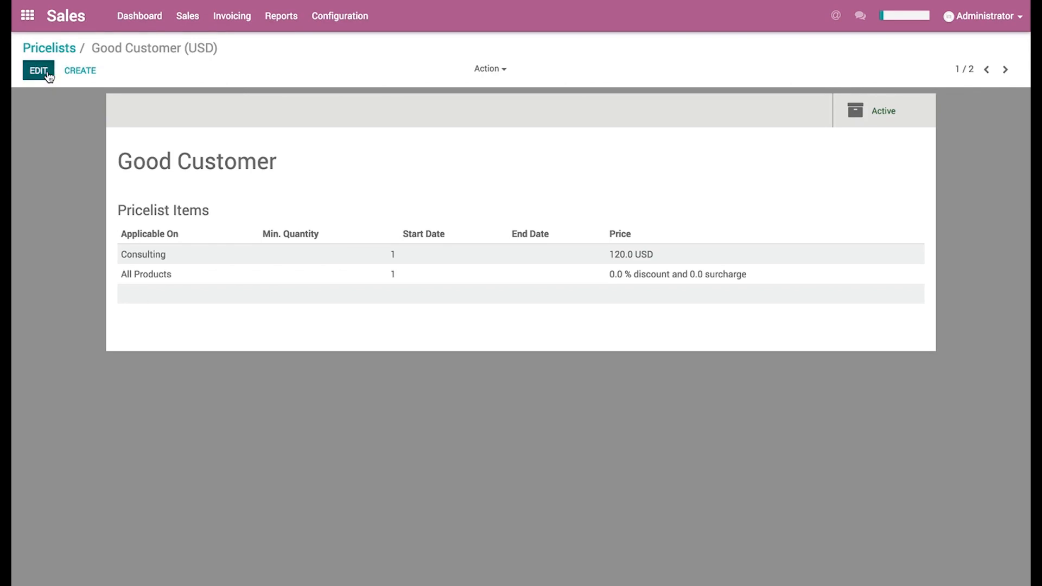
left_click(173, 260)
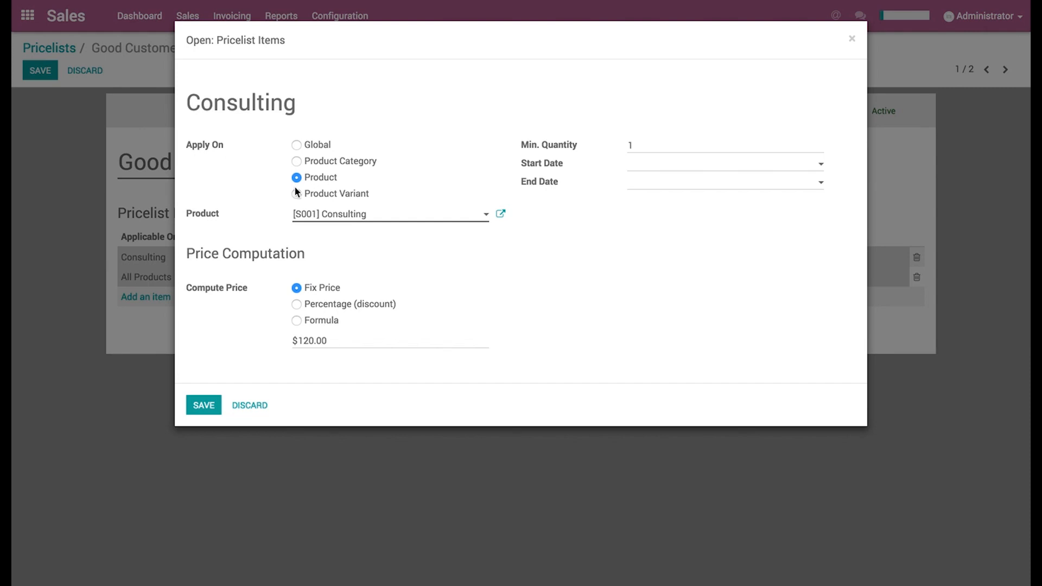
- Try applying the pricelist item globally and to a product category, and return it to the product [S001] Consulting
left_click(297, 145)
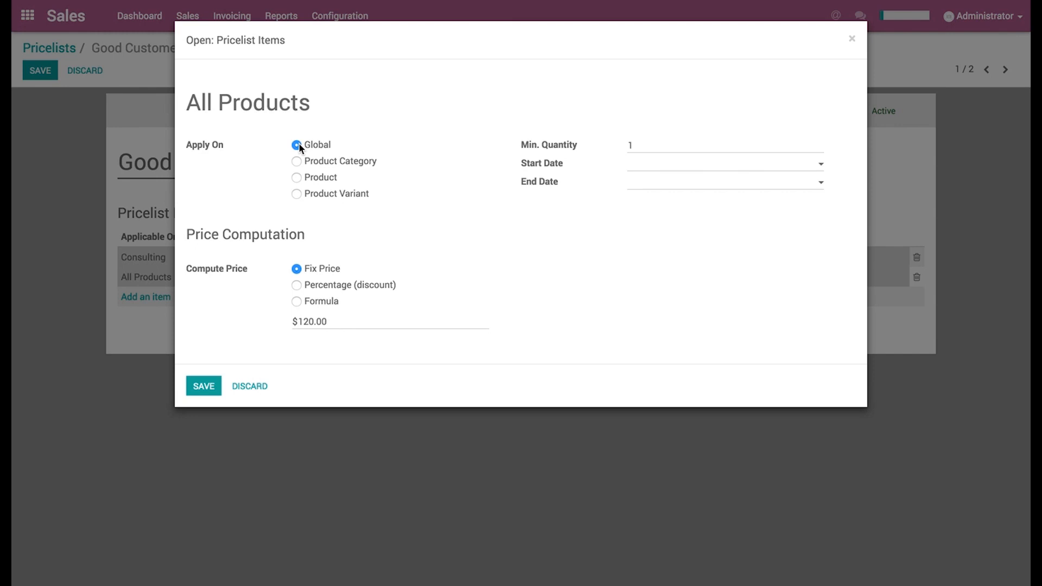
left_click(297, 161)
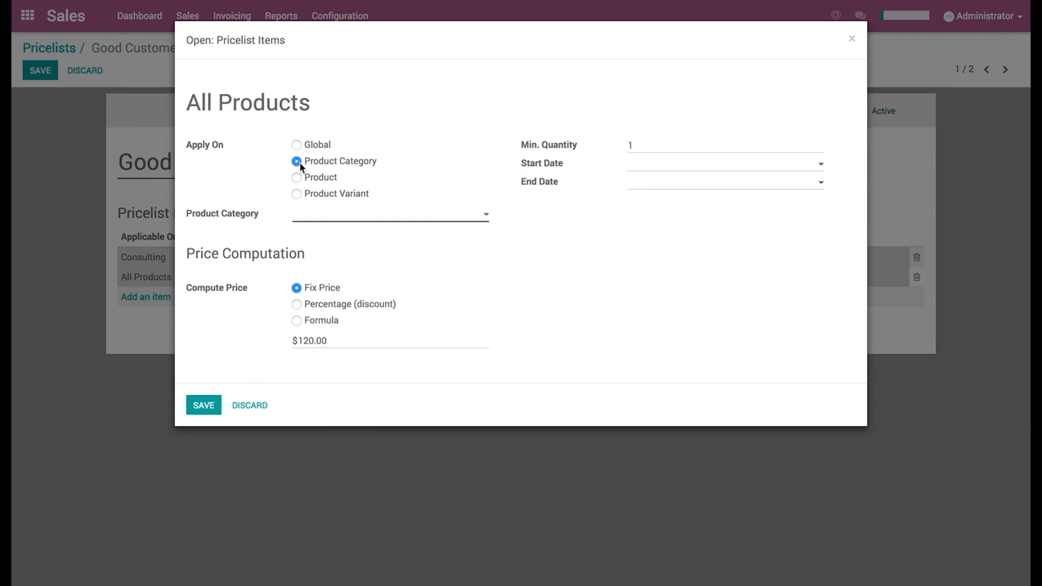
left_click(485, 219)
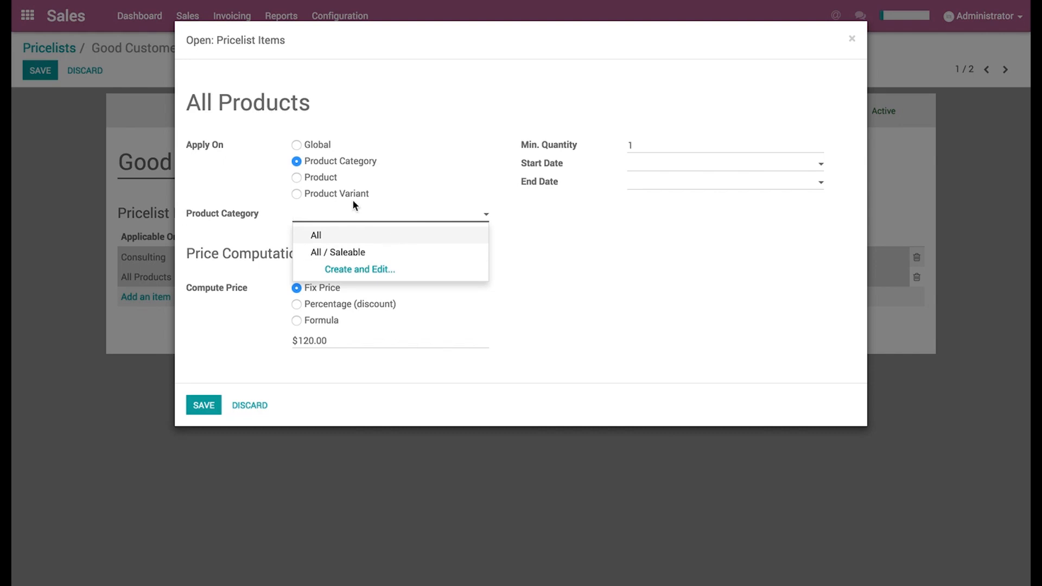
left_click(323, 174)
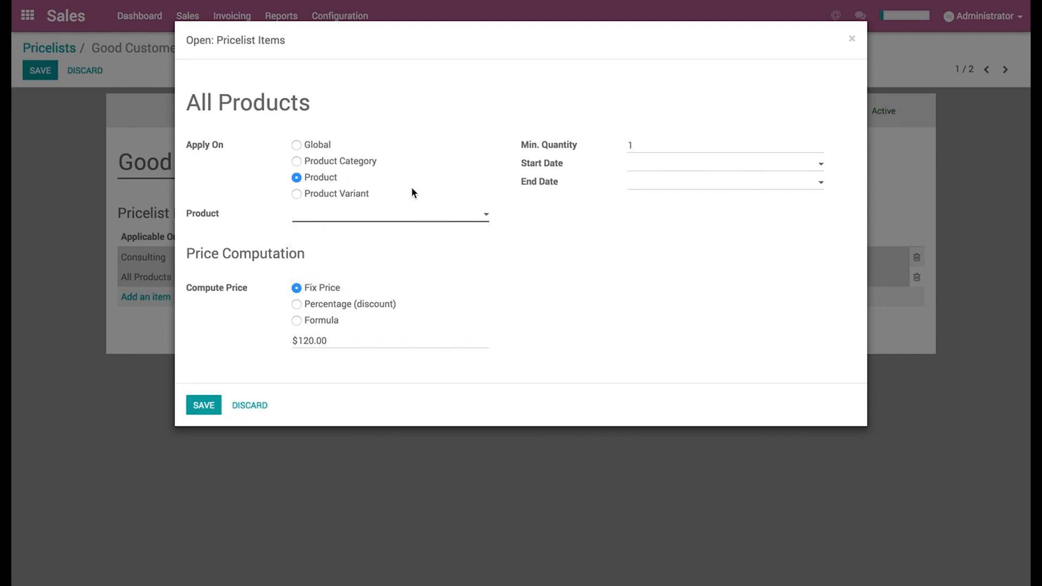
left_click(488, 219)
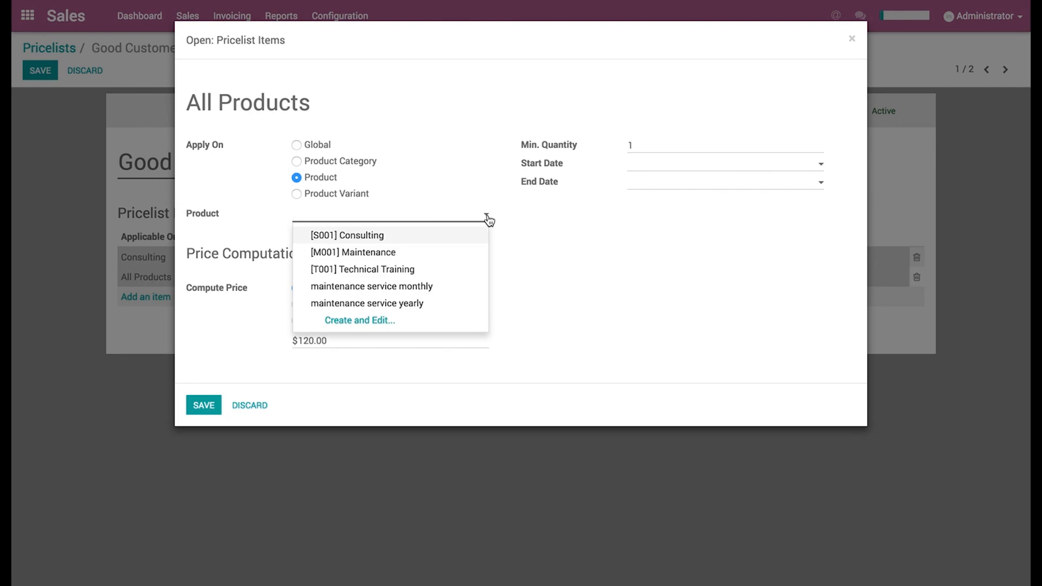
left_click(386, 235)
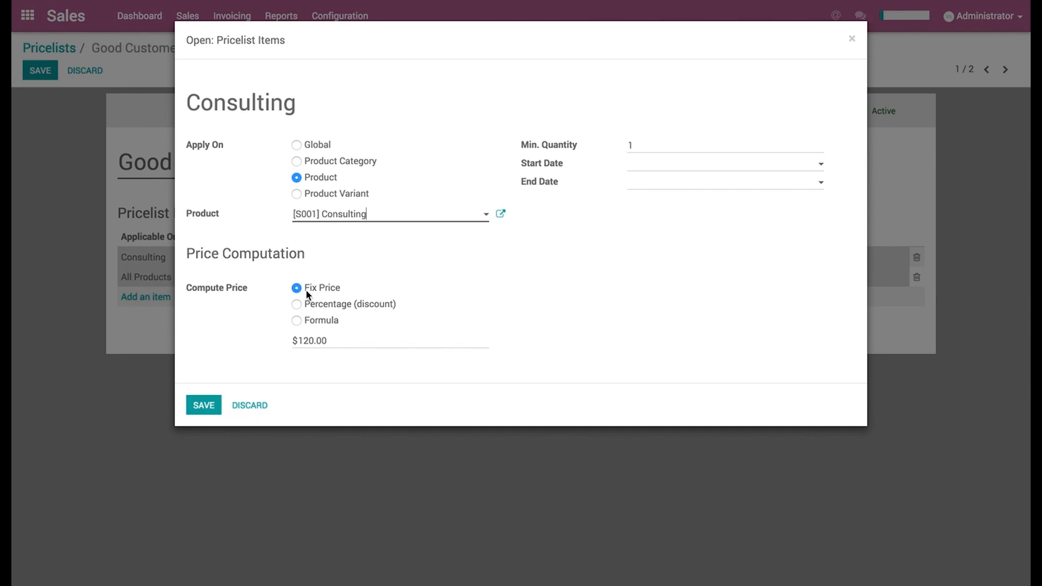
- Edit the fixed price of the Consulting pricelist item and save the item
left_click(313, 342)
key("BackSpace")
key("BackSpace")
type("40")
left_click(216, 407)
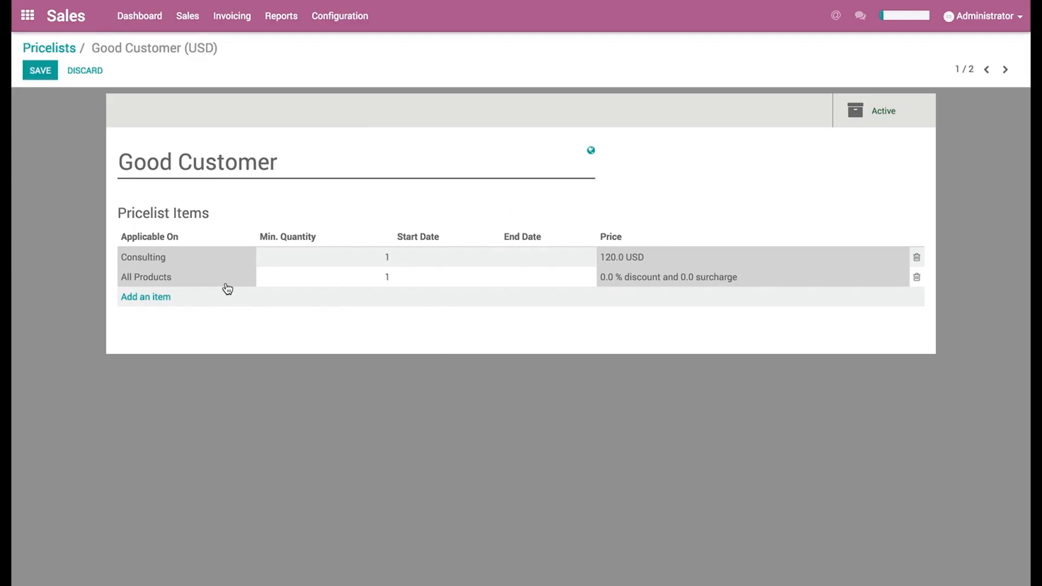
- Open the All Products item of the Good Customer pricelist and apply it to the product [M001] Maintenance
left_click(222, 278)
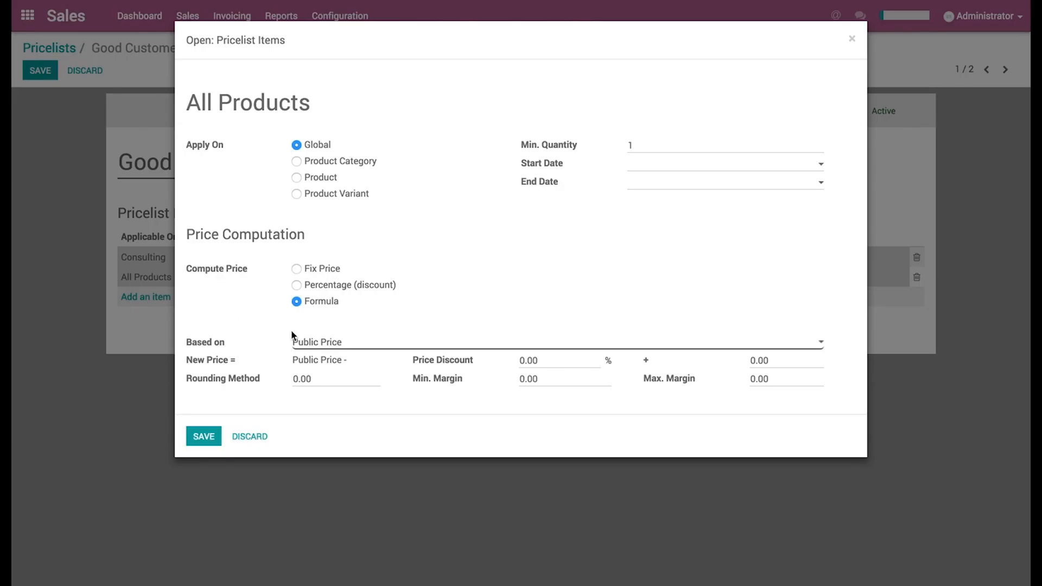
left_click(304, 177)
left_click(345, 216)
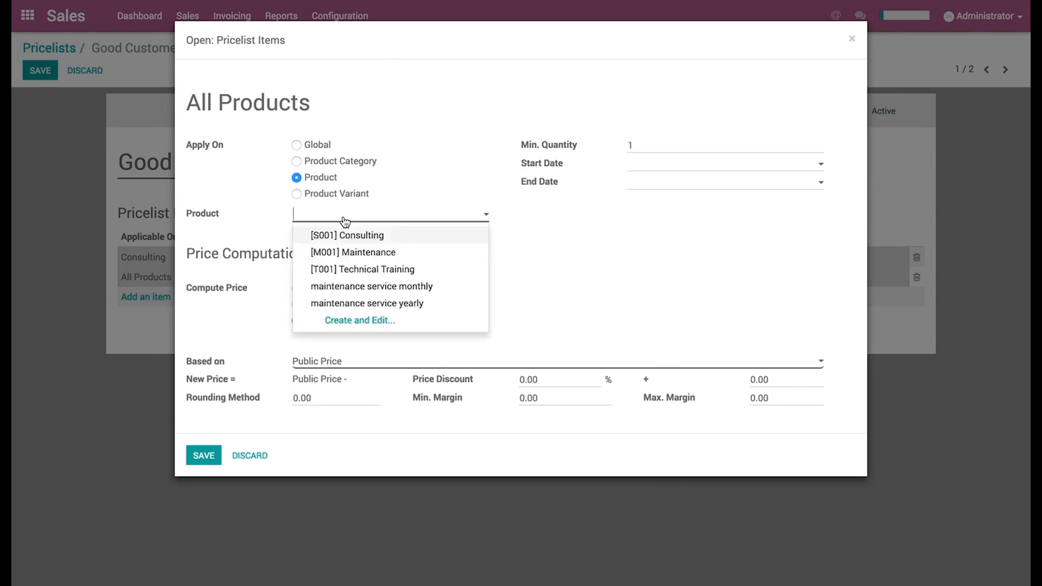
left_click(351, 252)
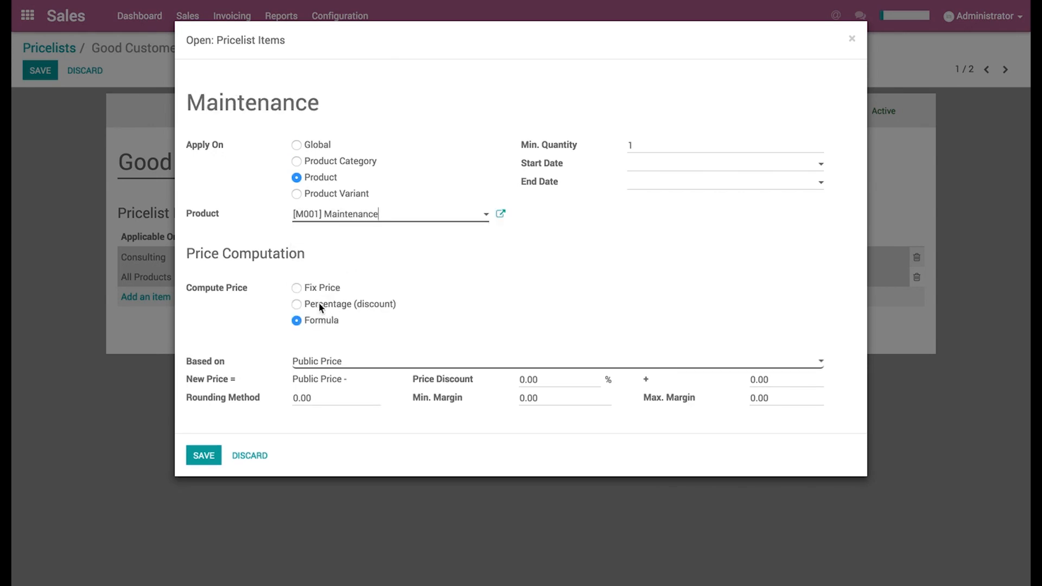
- Set the Maintenance item's price computation to a 15% percentage discount and save both the item and the pricelist
left_click(297, 304)
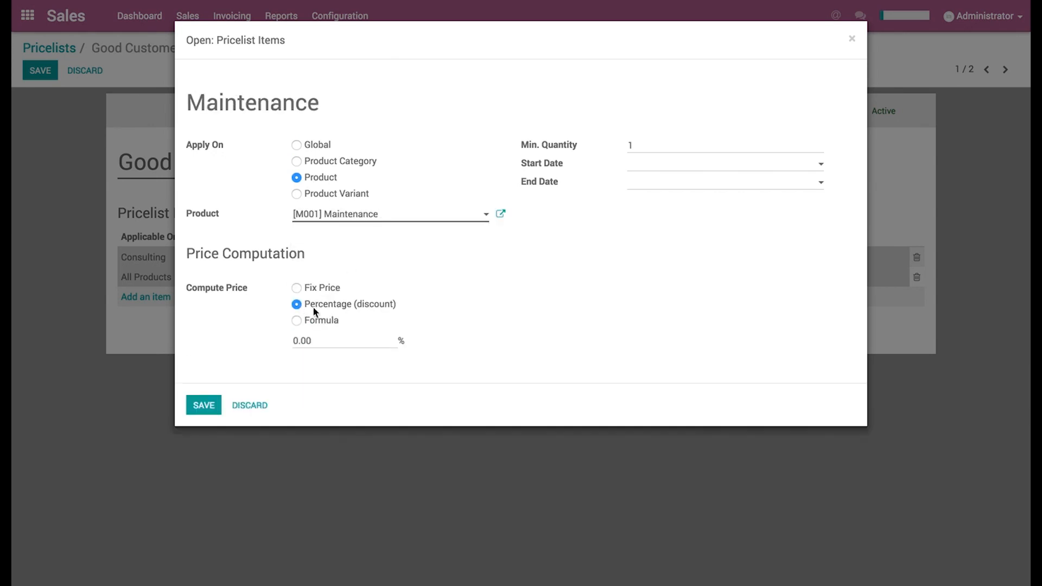
left_click_drag(298, 340, 287, 338)
type("15")
left_click(211, 411)
left_click(41, 72)
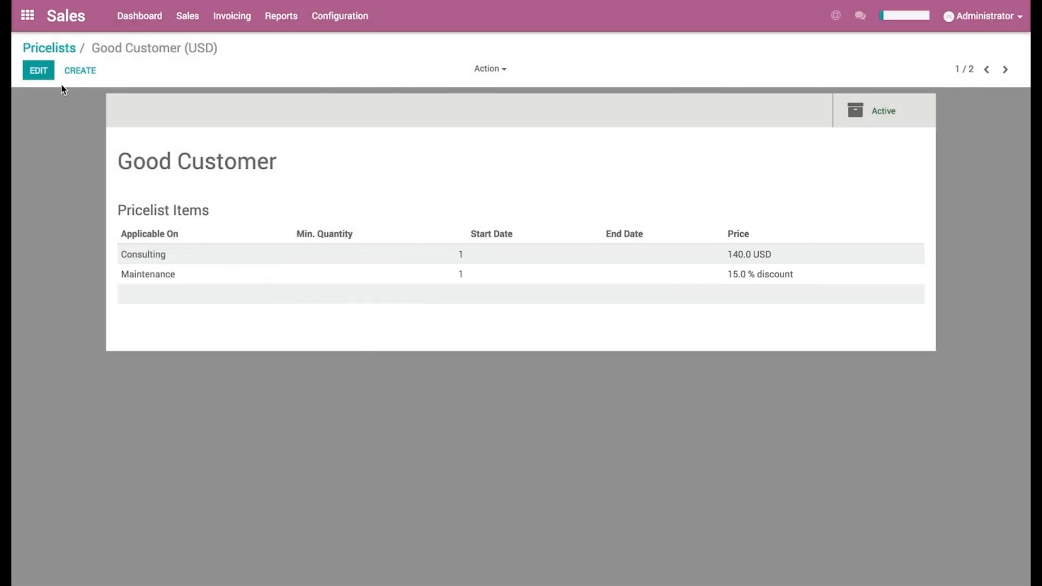
- Create a new quotation for the customer Axelor
left_click(187, 16)
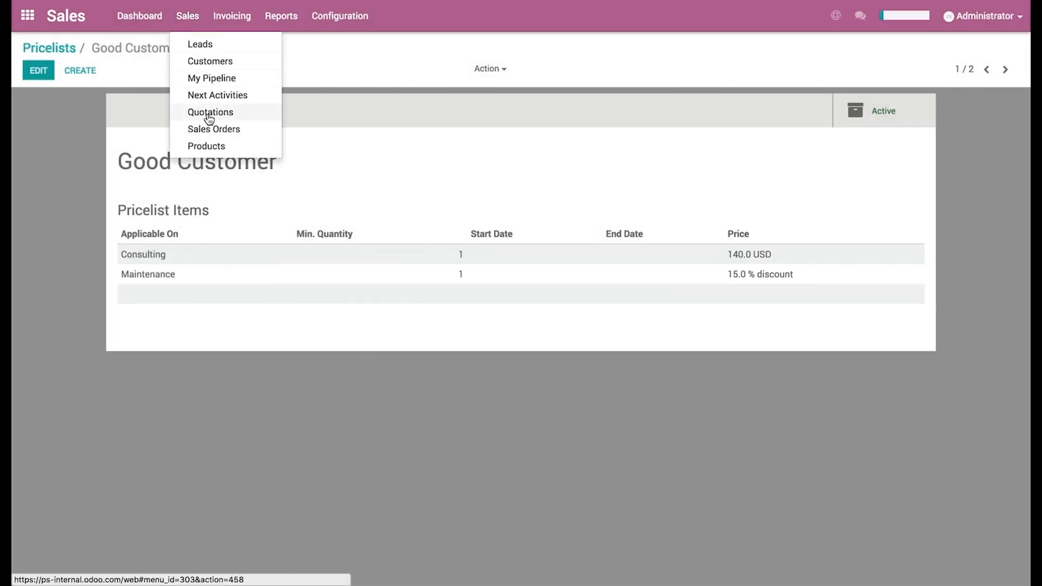
left_click(209, 113)
left_click(56, 80)
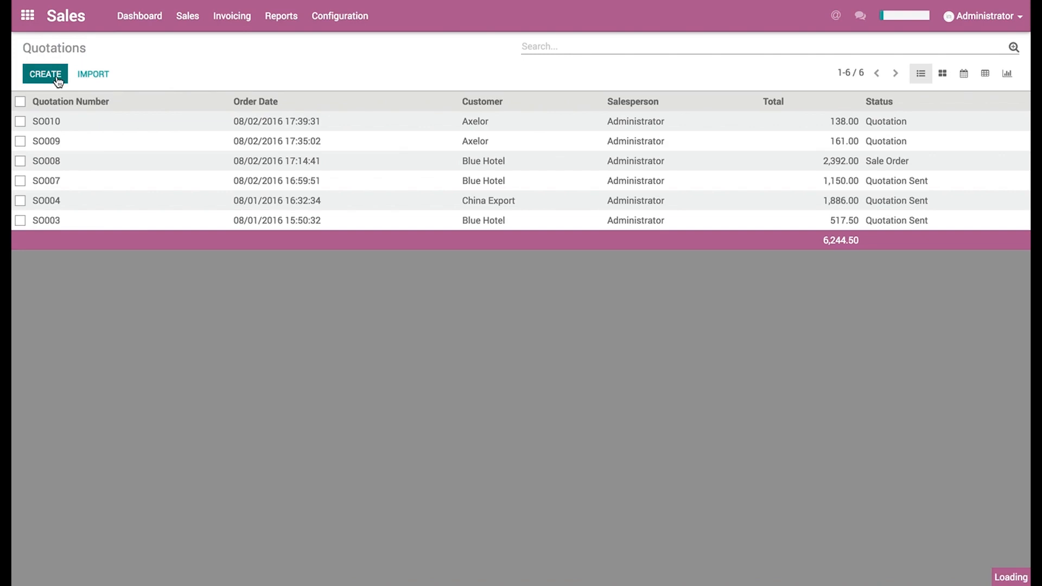
left_click(344, 197)
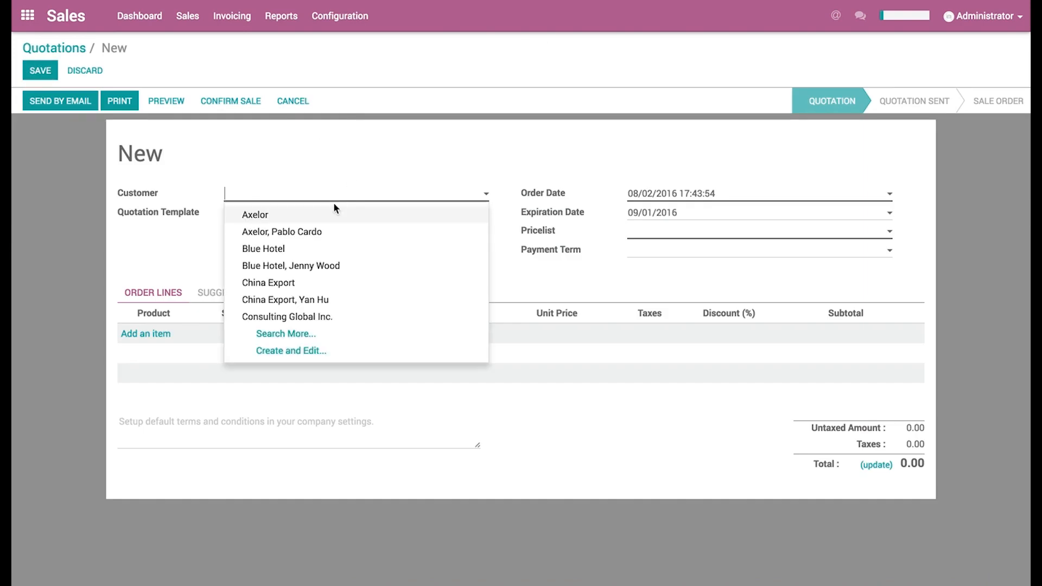
left_click(333, 213)
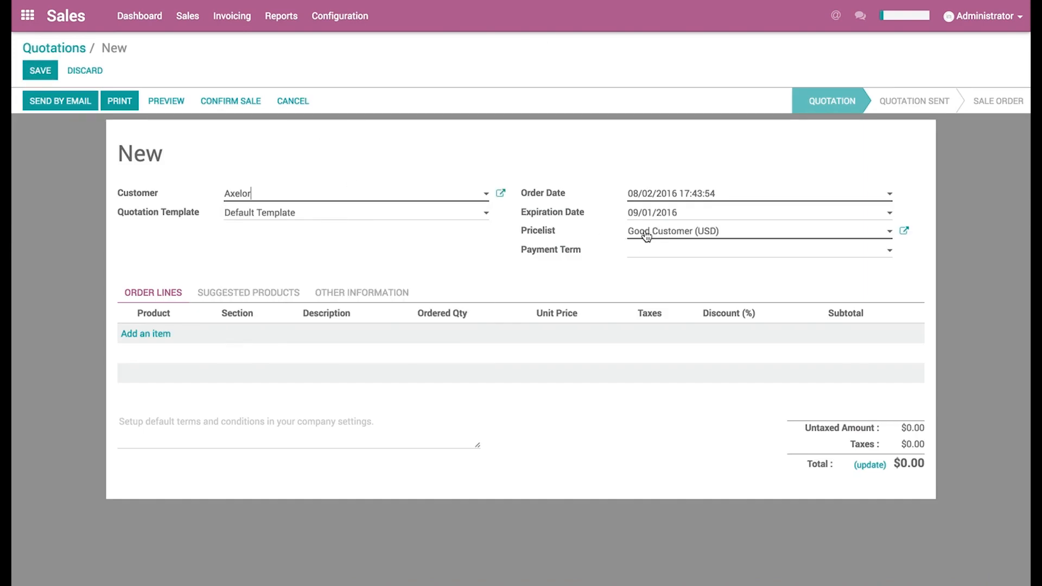
- Add order lines for [S001] Consulting and [M001] Maintenance to the quotation
left_click(157, 334)
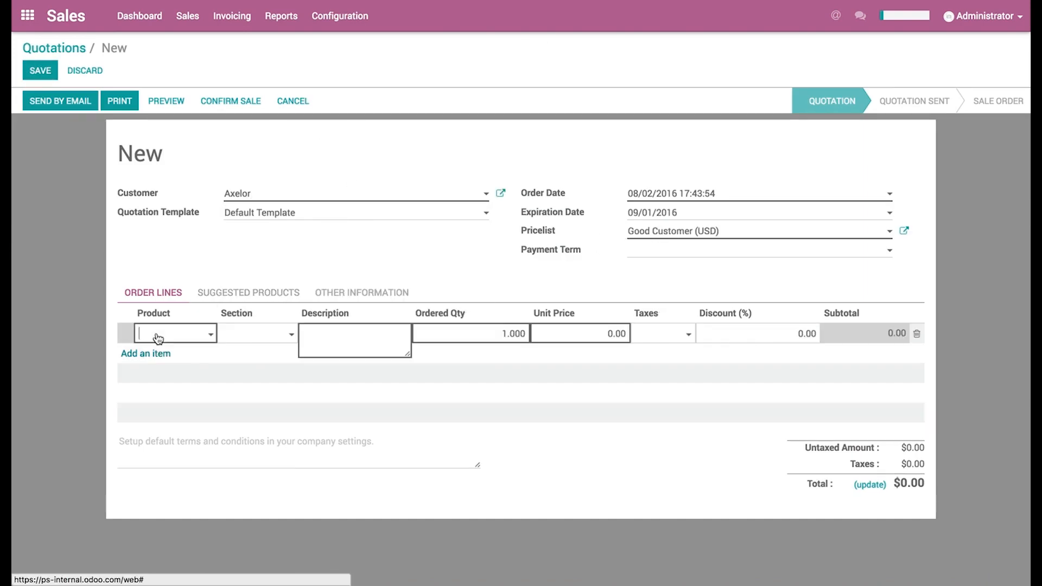
type("c")
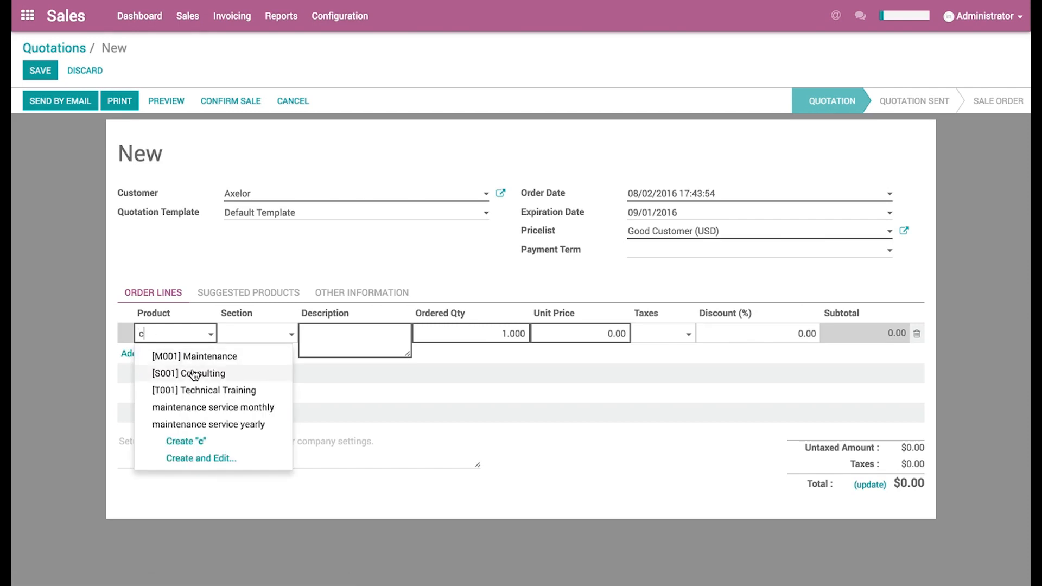
left_click(195, 373)
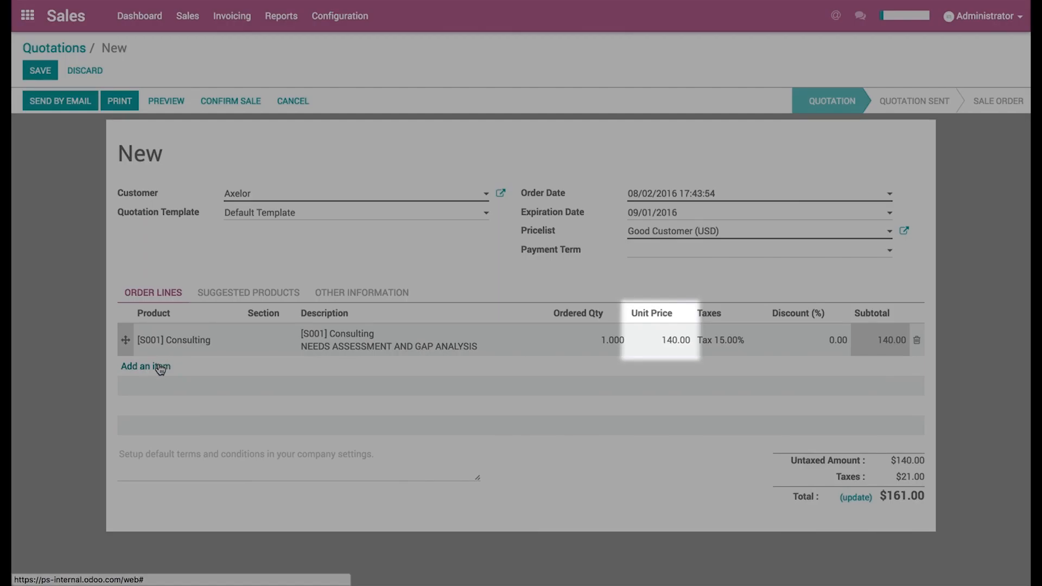
left_click(157, 364)
type("m")
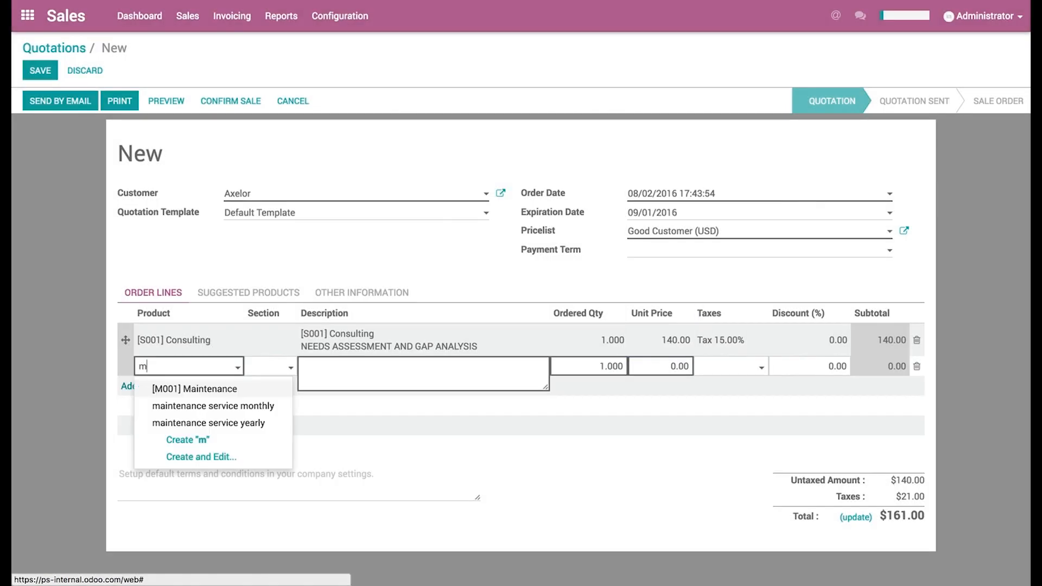
left_click(197, 392)
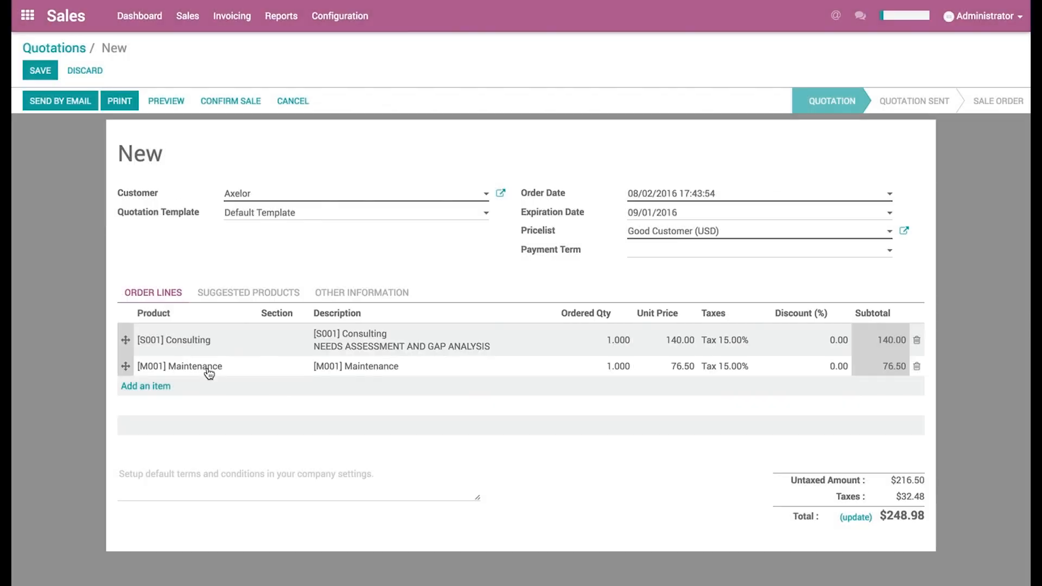
- Check the Maintenance product's sale price from its order line, and save the quotation
left_click(206, 369)
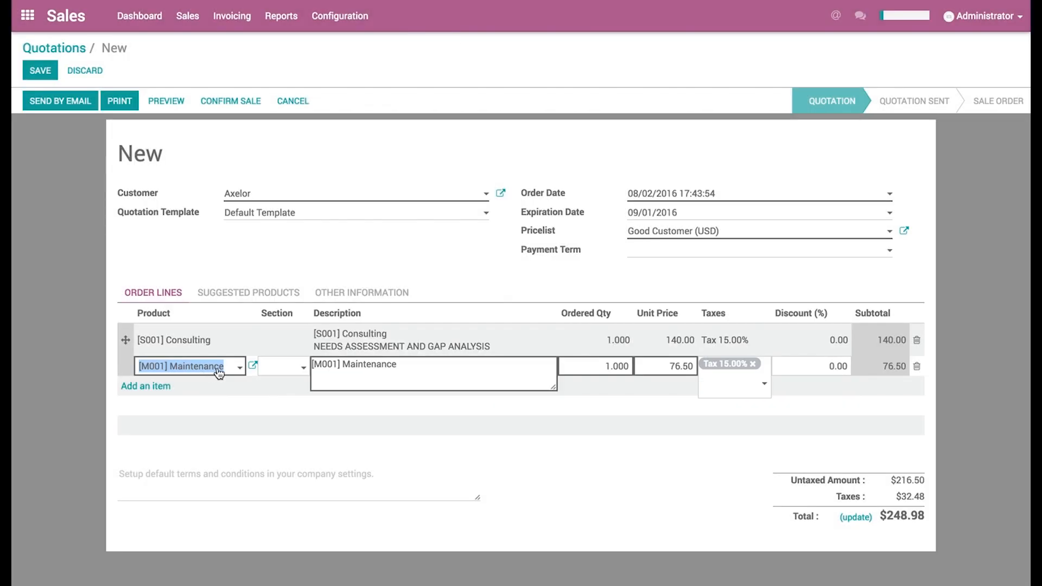
left_click(253, 365)
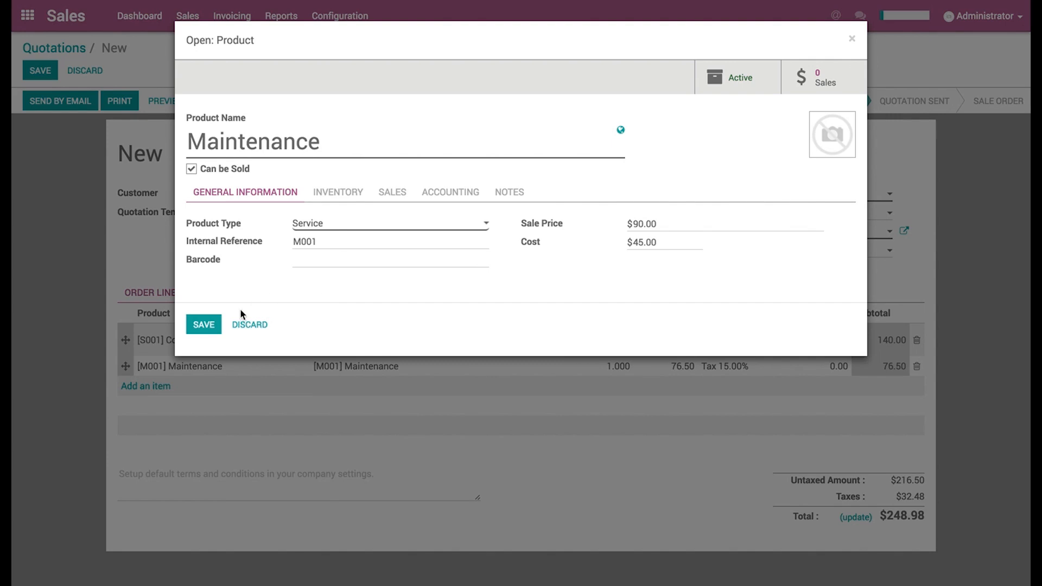
left_click(207, 325)
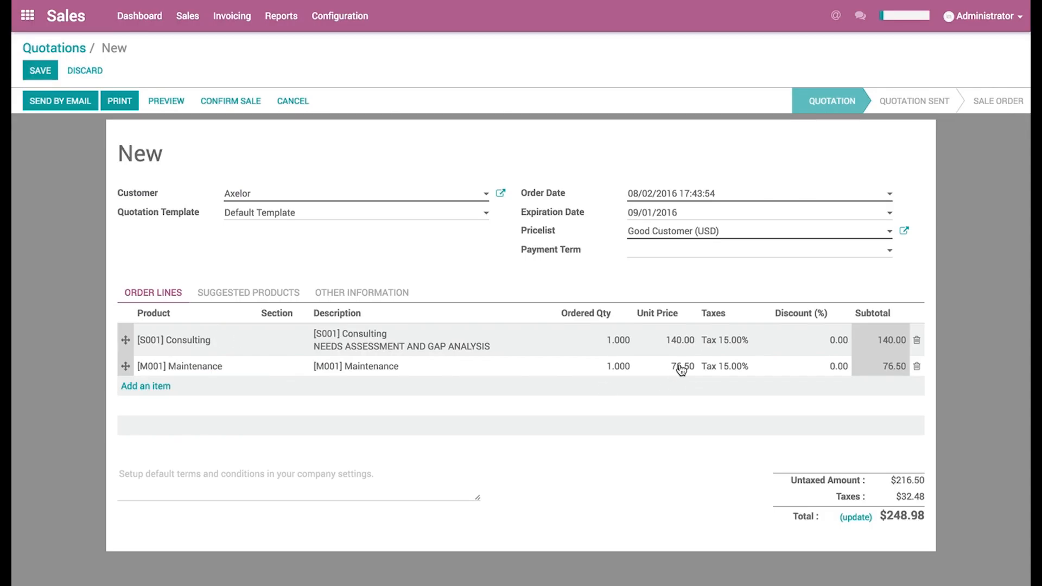
left_click(40, 71)
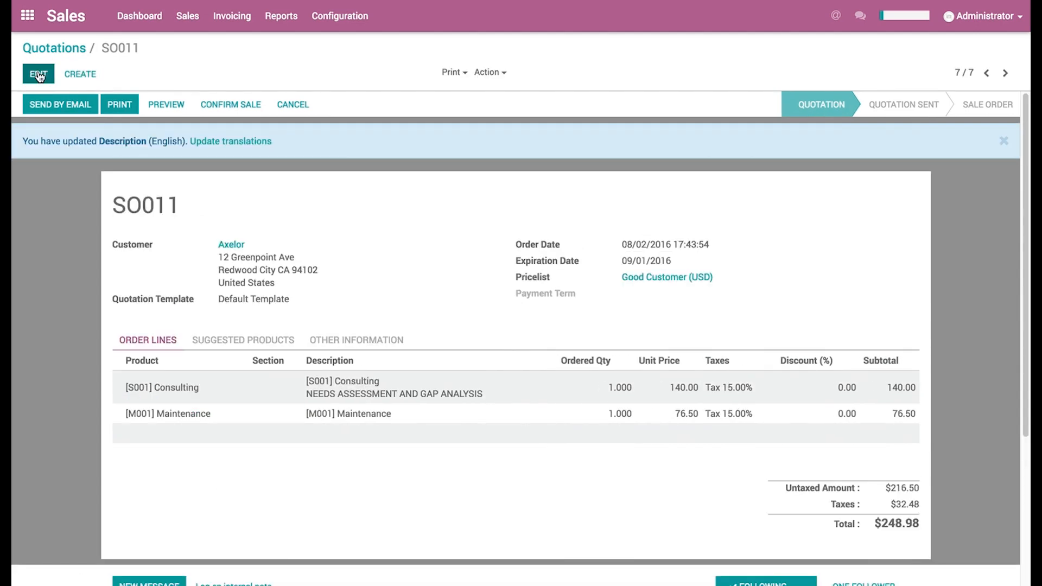
- Put the Good Customer pricelist in edit mode and open its Maintenance item
left_click(326, 22)
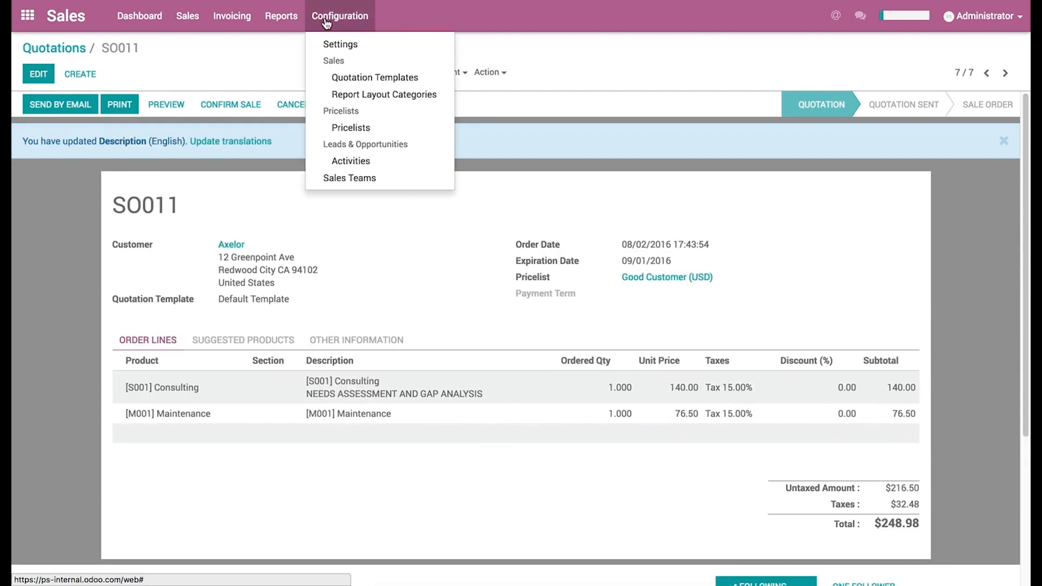
left_click(363, 129)
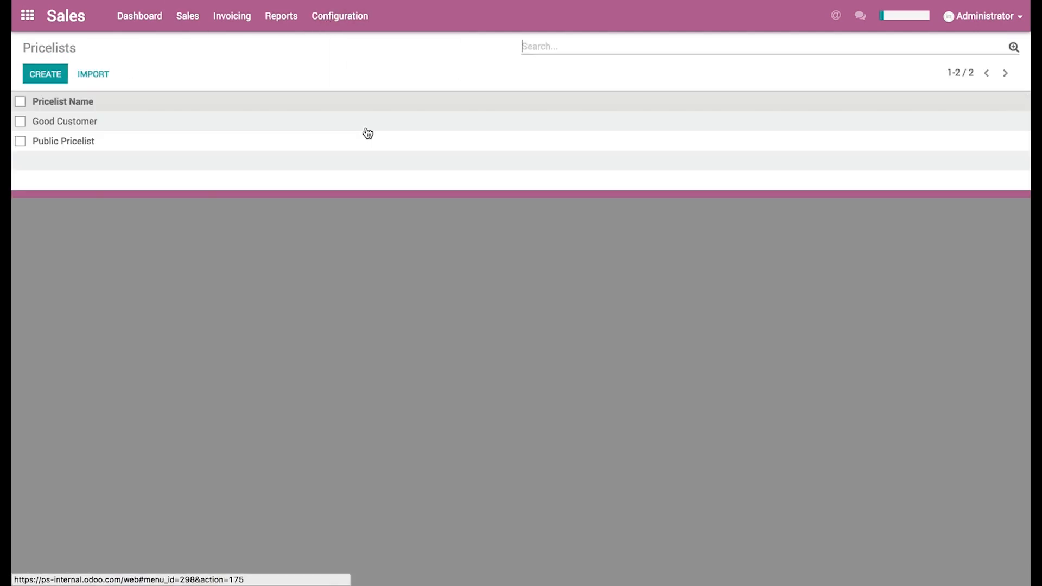
left_click(88, 127)
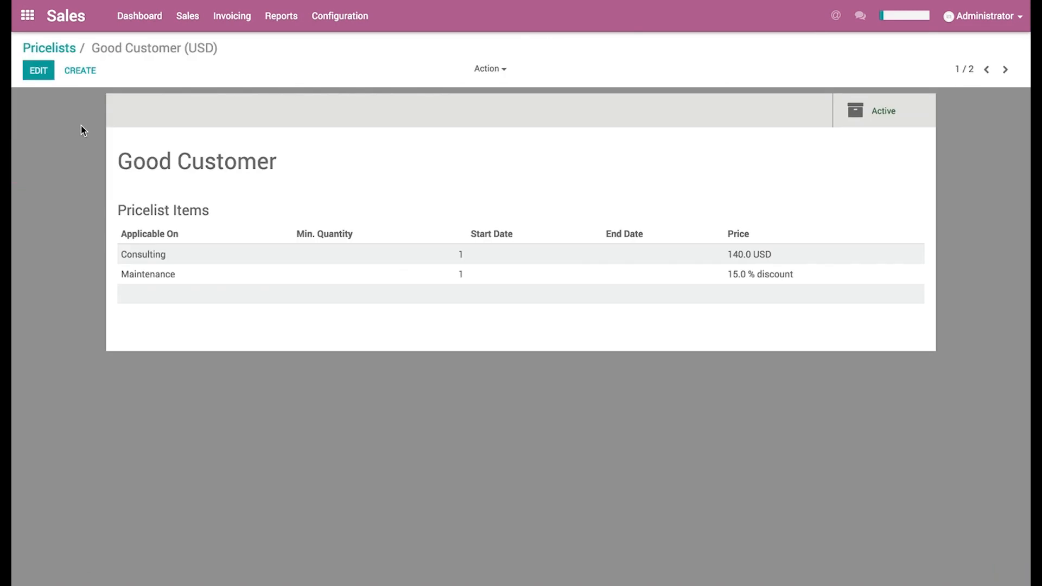
left_click(32, 76)
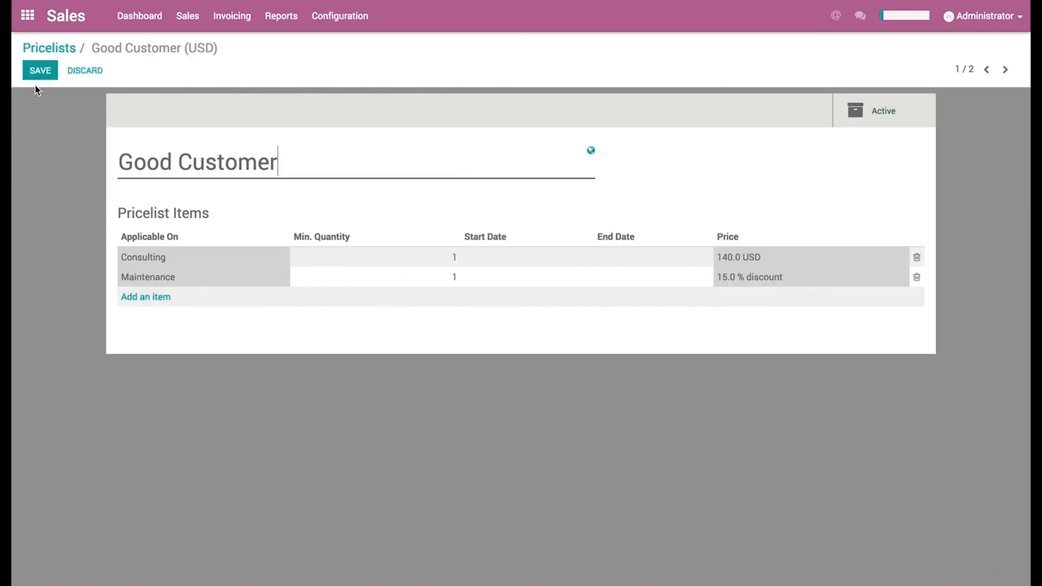
left_click(166, 279)
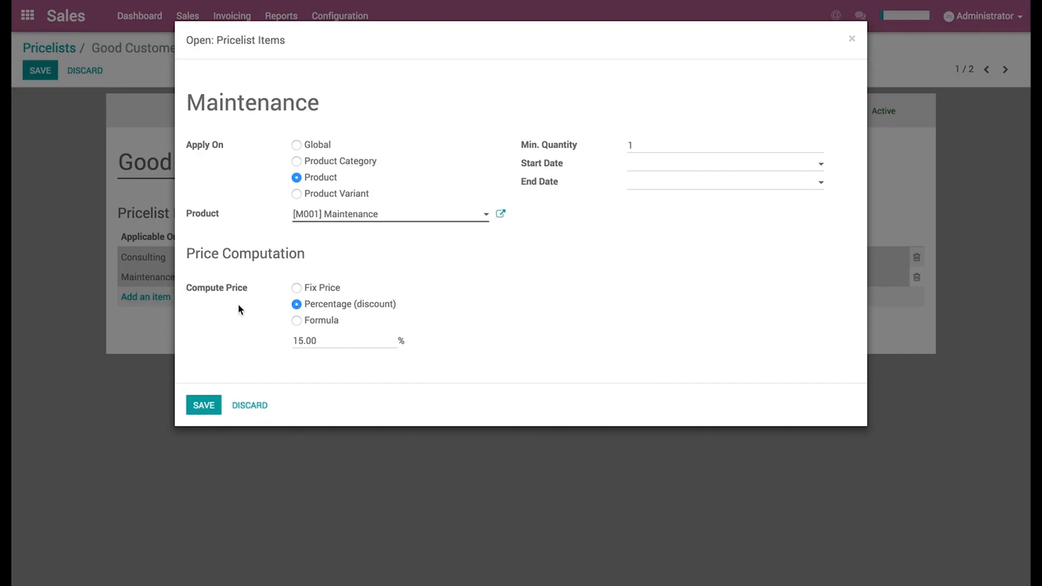
- Compute the Maintenance price by formula based on Cost plus a surcharge of 20, and save the item and the pricelist
left_click(297, 321)
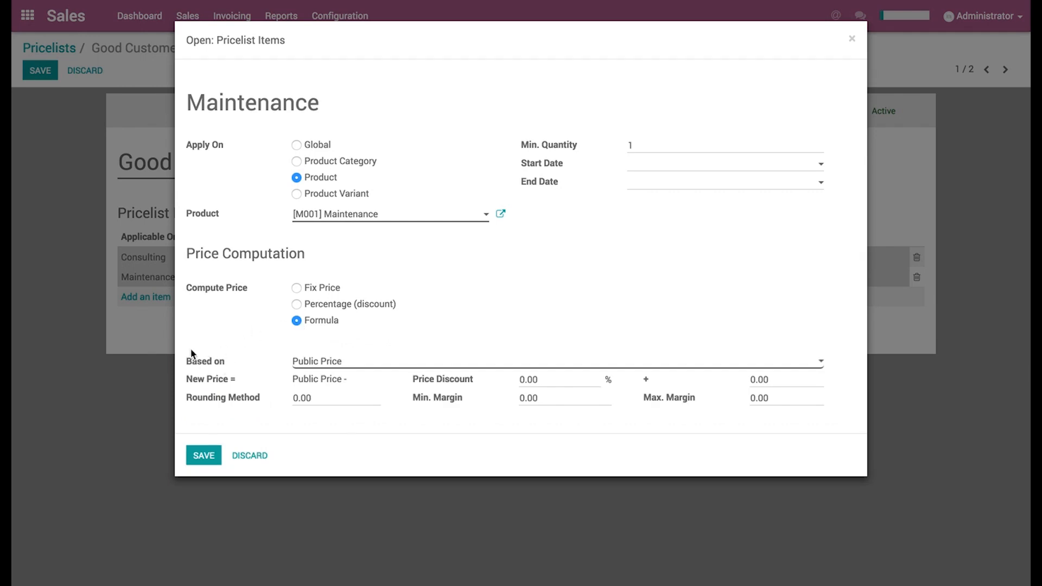
left_click(316, 362)
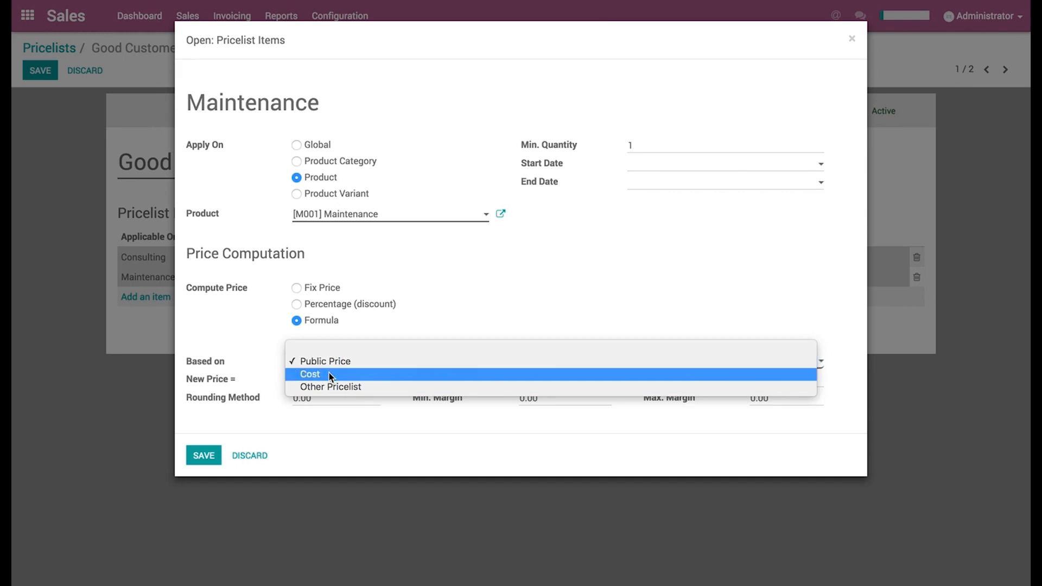
left_click(331, 376)
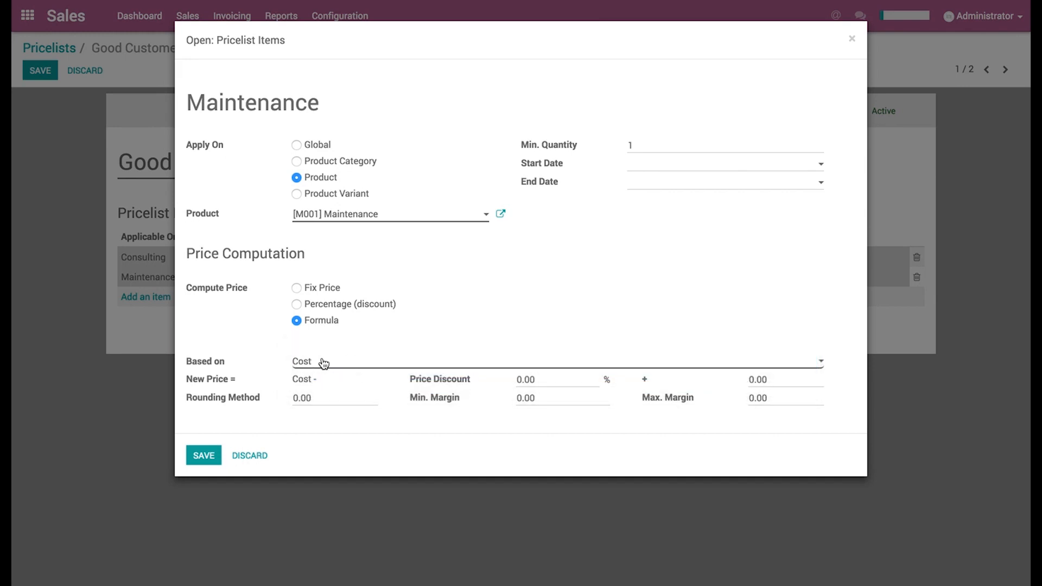
left_click(754, 380)
key("BackSpace")
type("20")
left_click(211, 455)
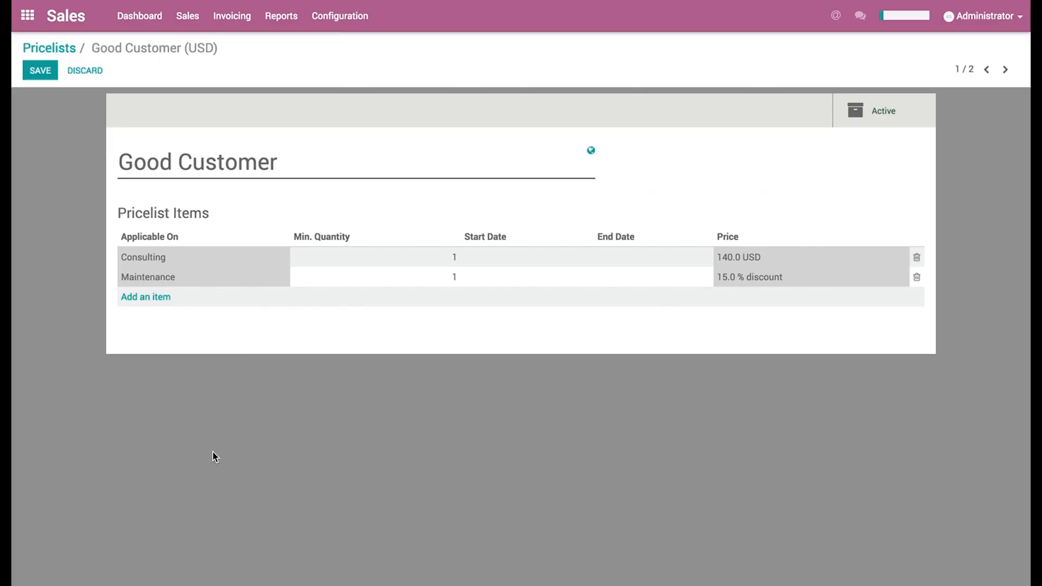
left_click(40, 70)
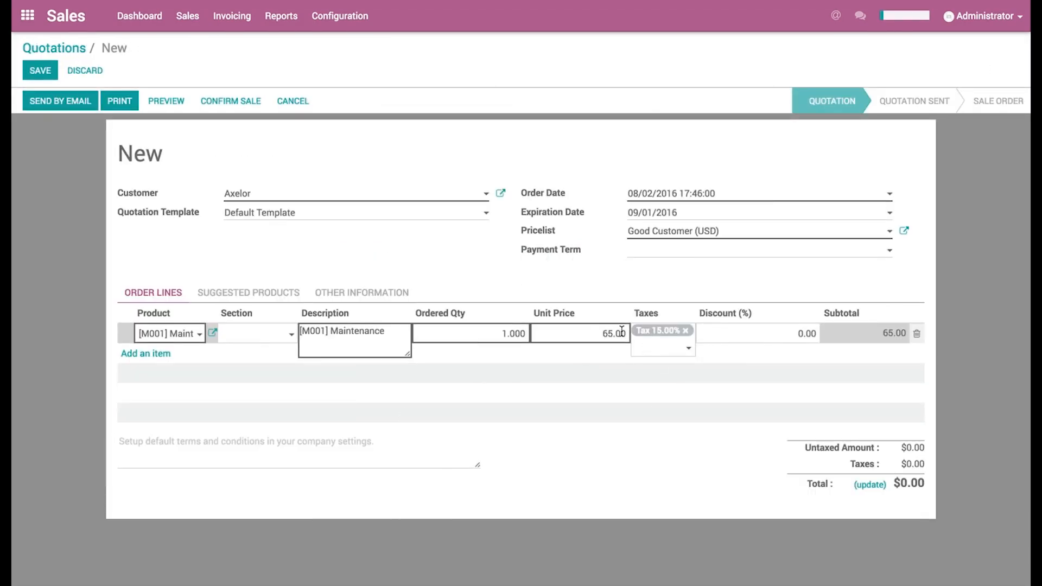
- Open the Maintenance product's details from the new Axelor quotation's order line
left_click(212, 333)
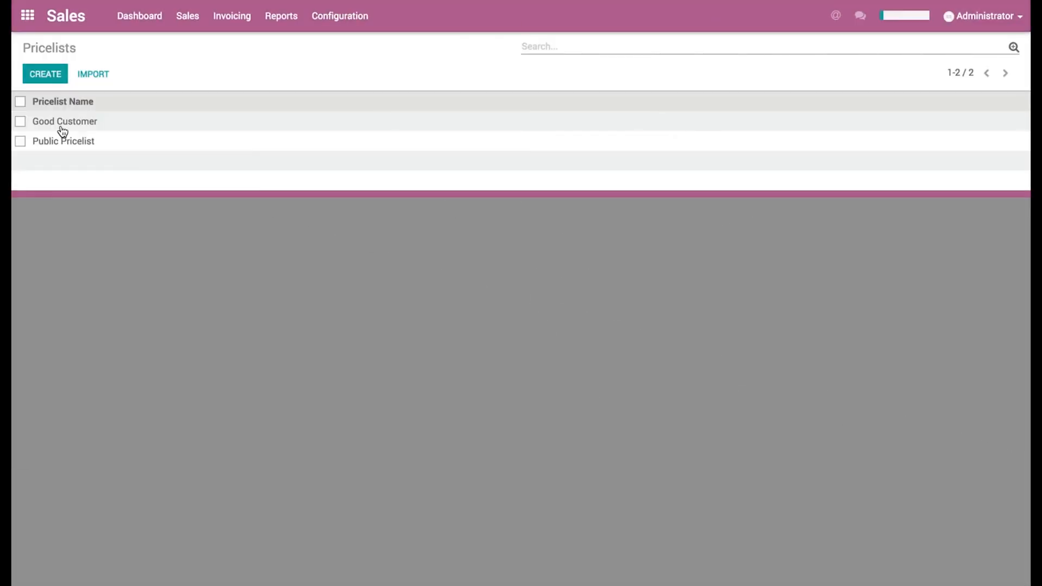
- Set the Good Customer pricelist's Consulting item to a formula based on Public Price with a 10% discount and a -0.10 surcharge
left_click(61, 128)
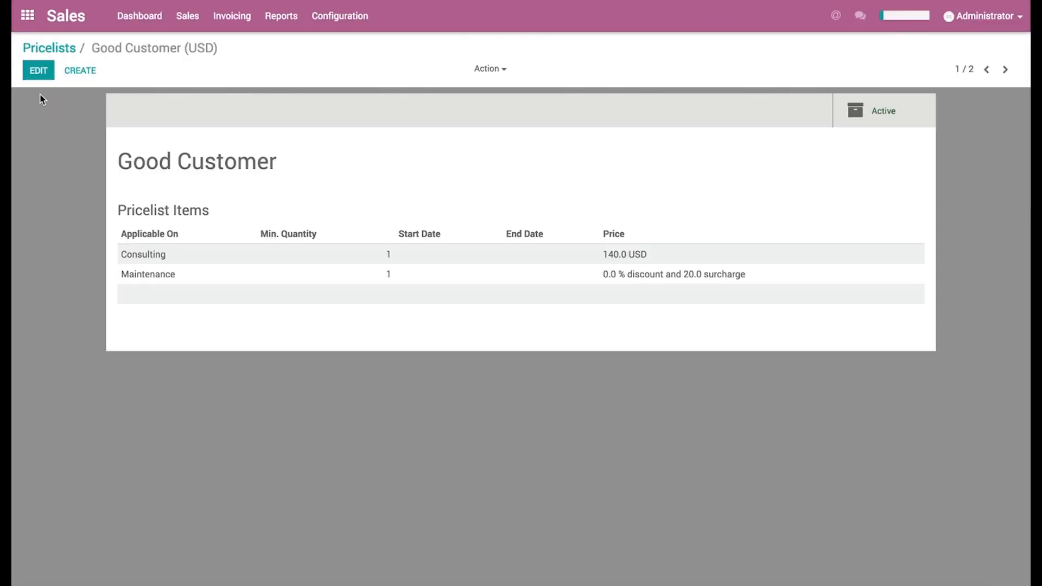
left_click(35, 71)
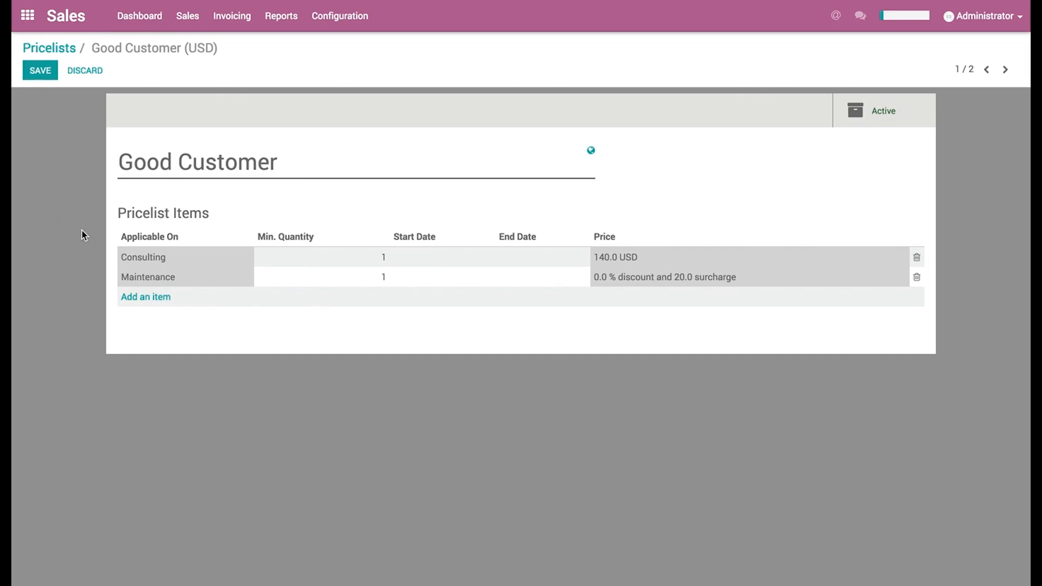
left_click(155, 257)
left_click(297, 322)
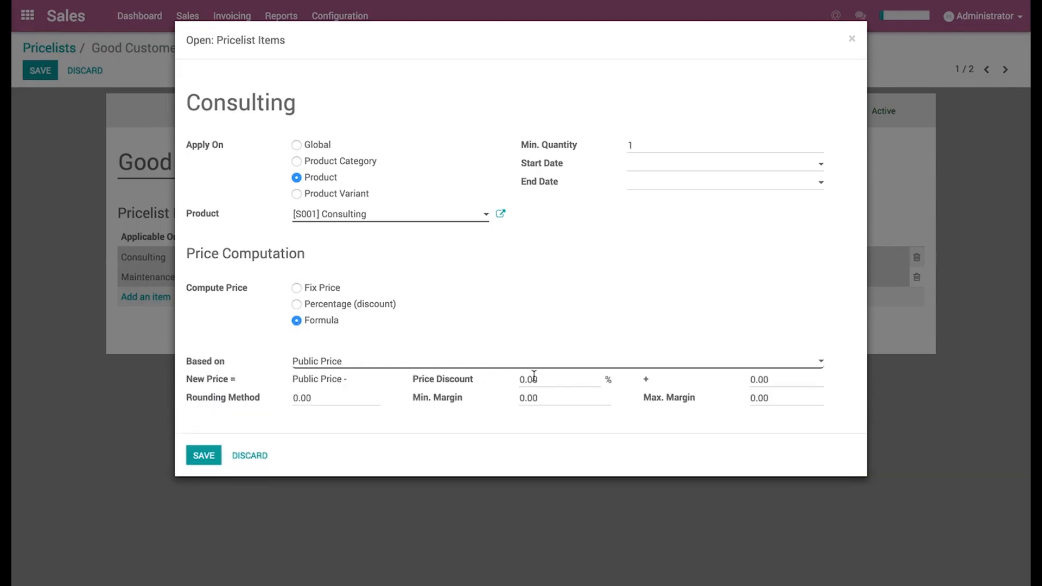
type("10")
left_click(751, 380)
type("-")
left_click(765, 376)
key("BackSpace")
type("1")
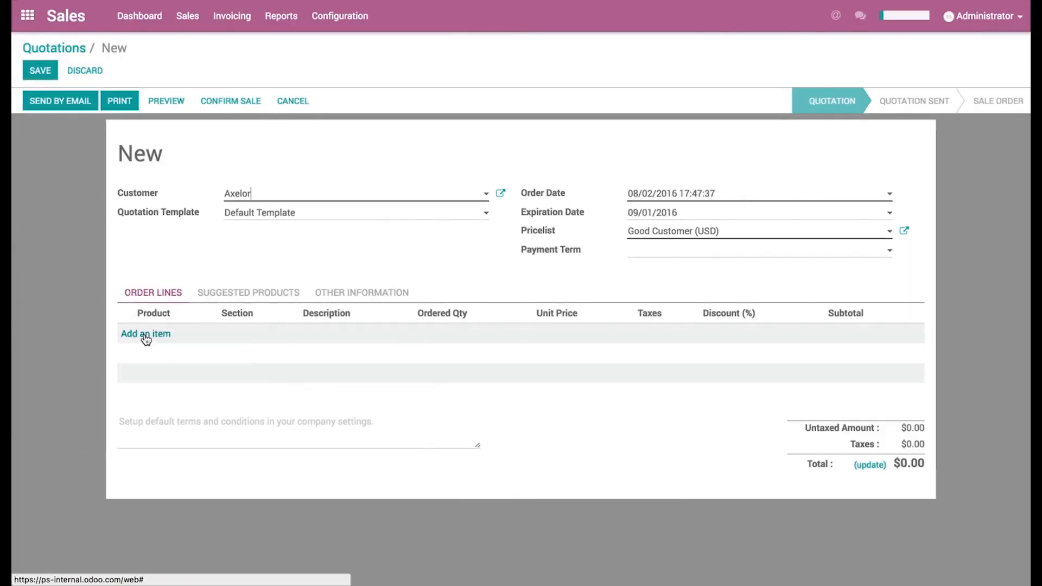
- Add an order line for [S001] Consulting to the new Axelor quotation
left_click(144, 336)
type("c")
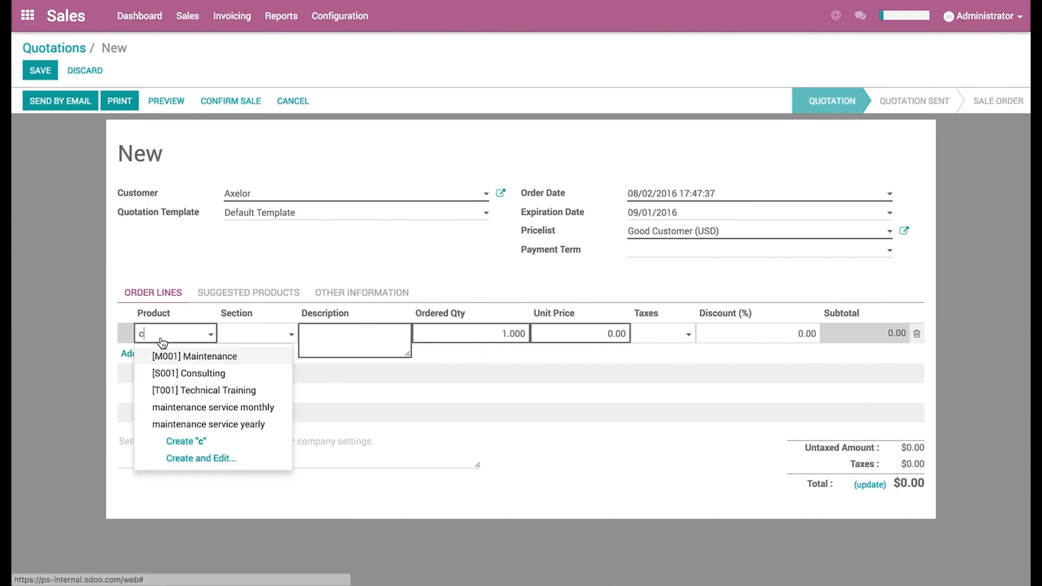
left_click(188, 373)
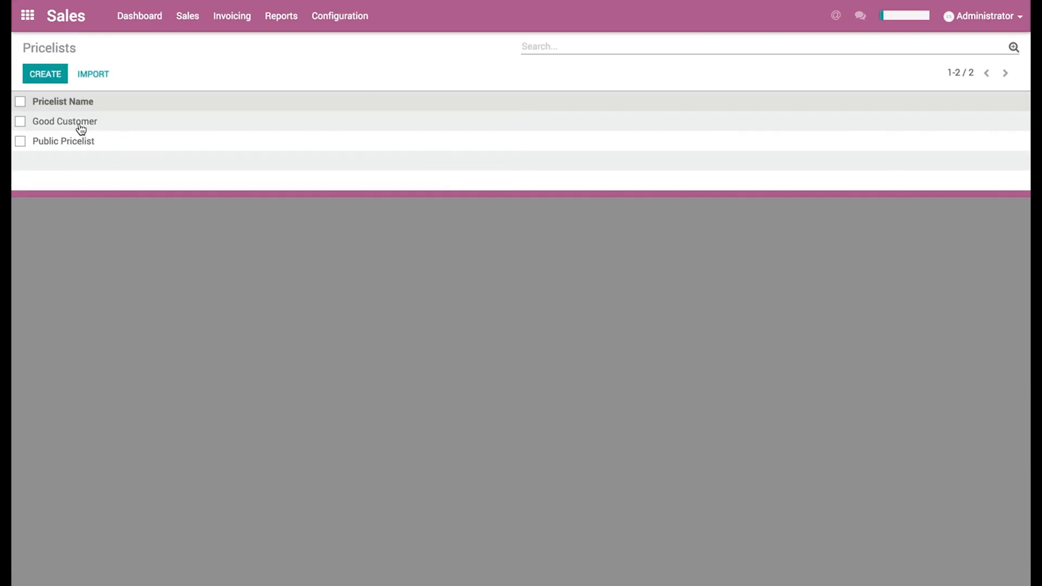
- Open the Good Customer pricelist's Consulting item for editing
left_click(80, 123)
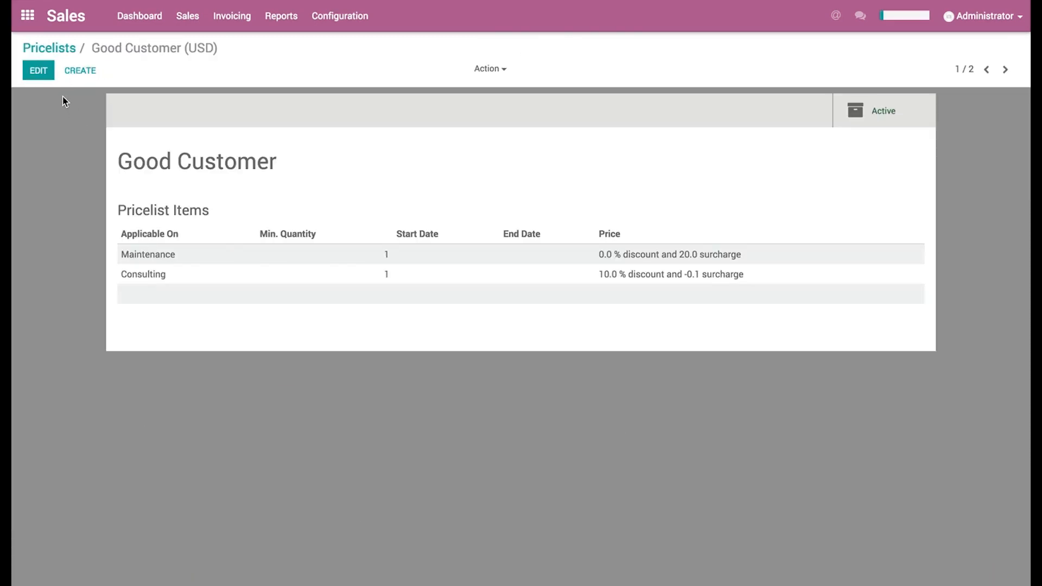
left_click(39, 73)
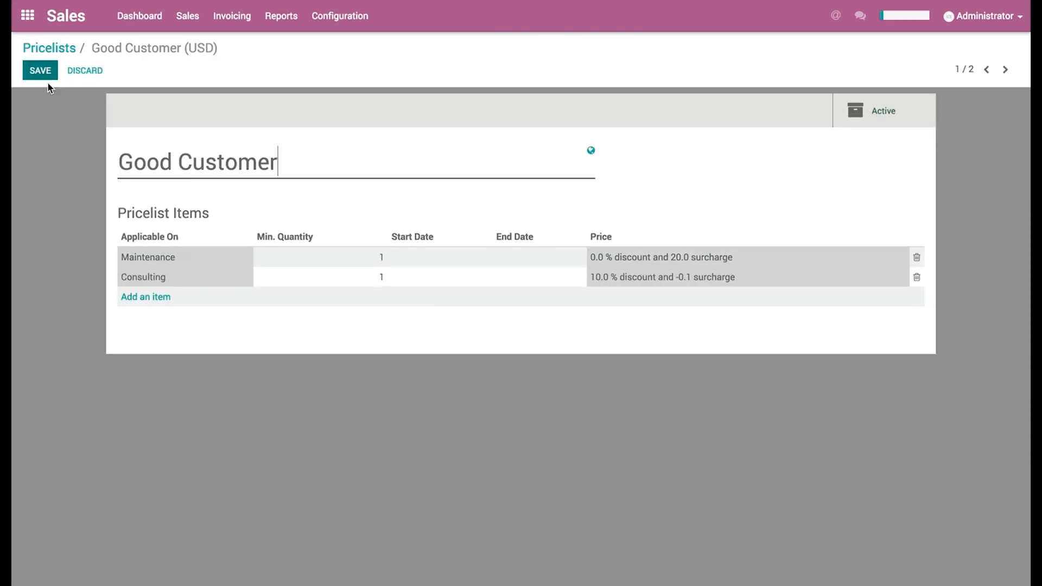
left_click(174, 279)
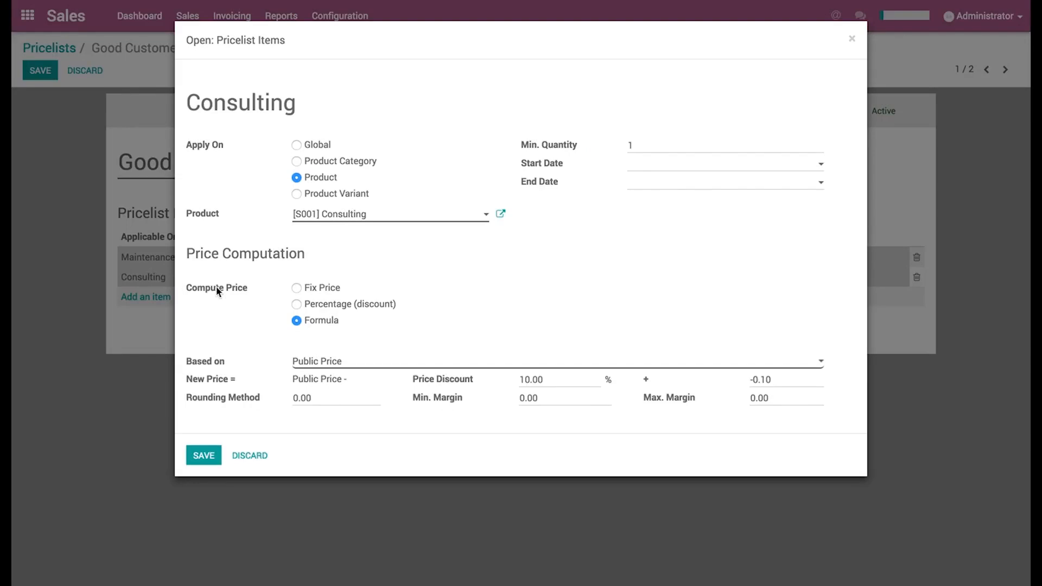